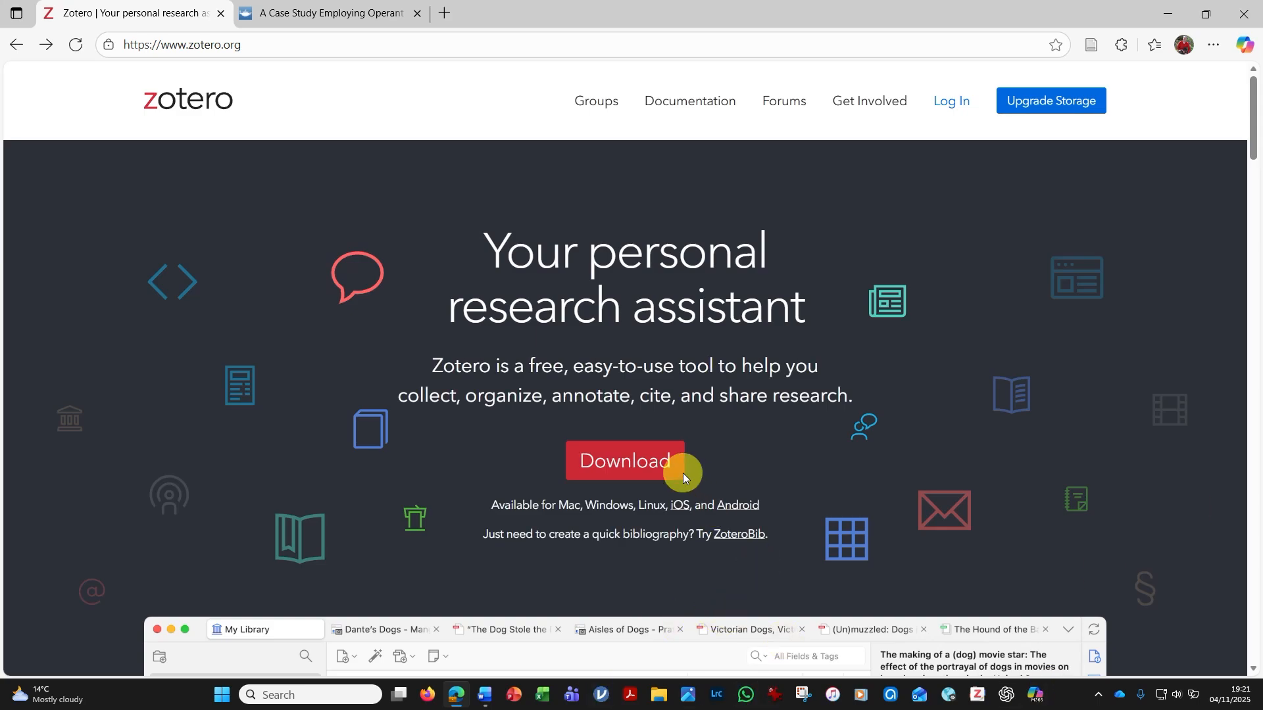
# Log in to the Zotero website with the prefilled account credentials and open the Web Library.
pyautogui.click(640, 463)
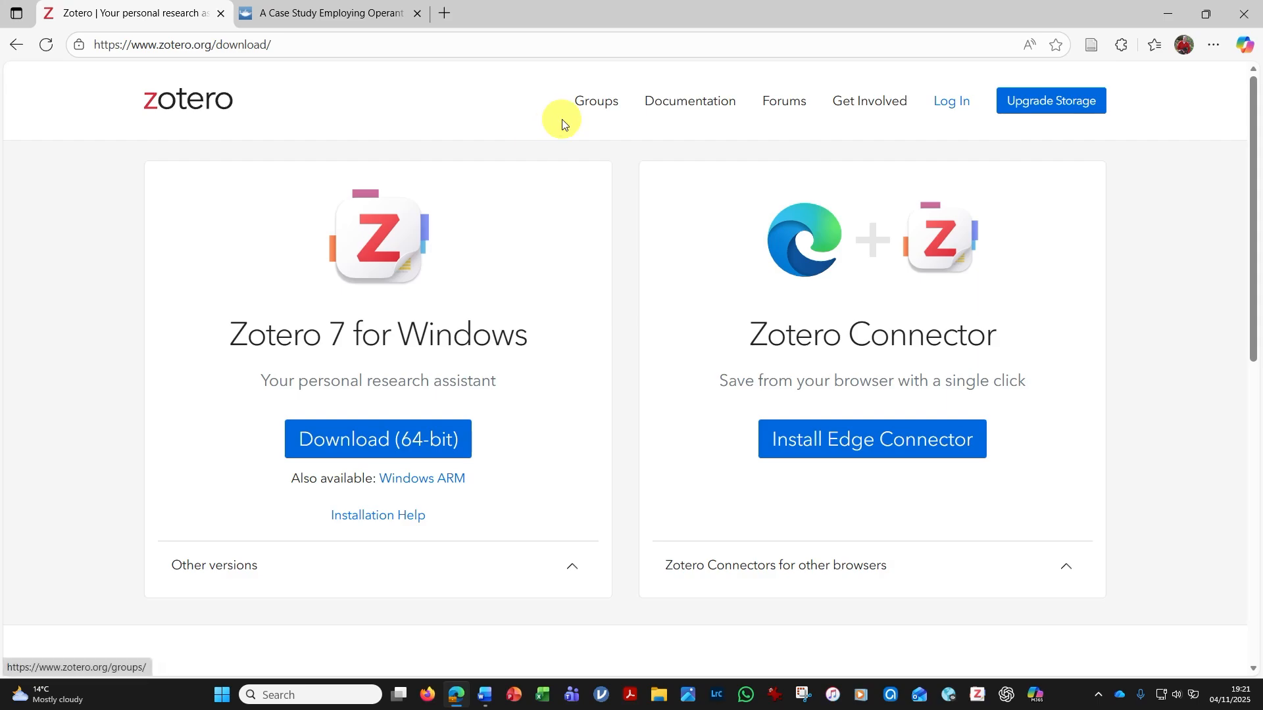
pyautogui.click(957, 113)
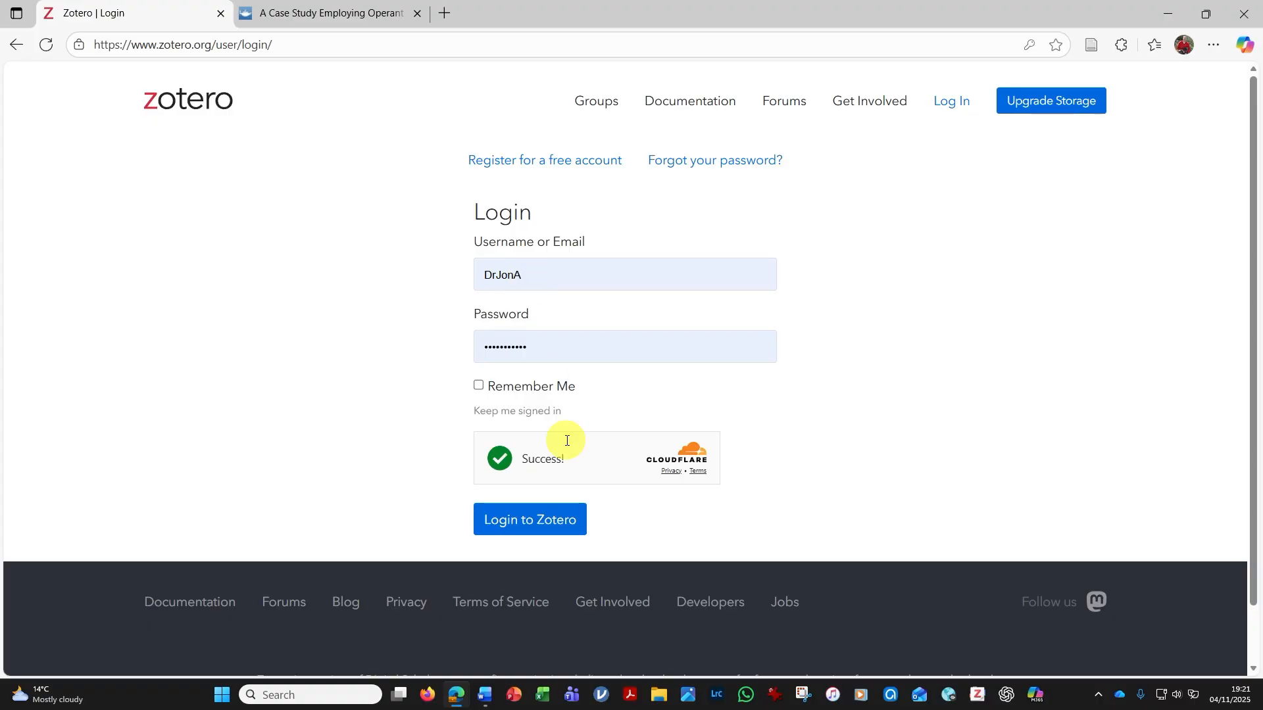
pyautogui.click(551, 519)
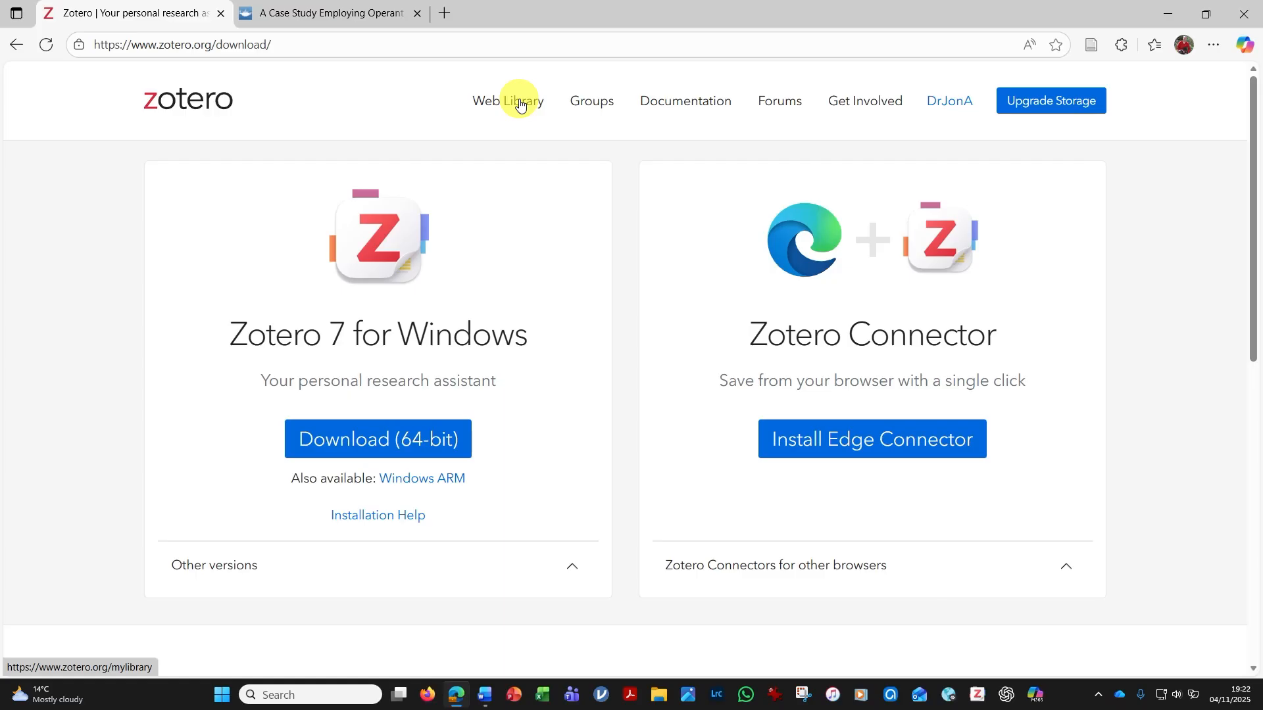
pyautogui.click(520, 104)
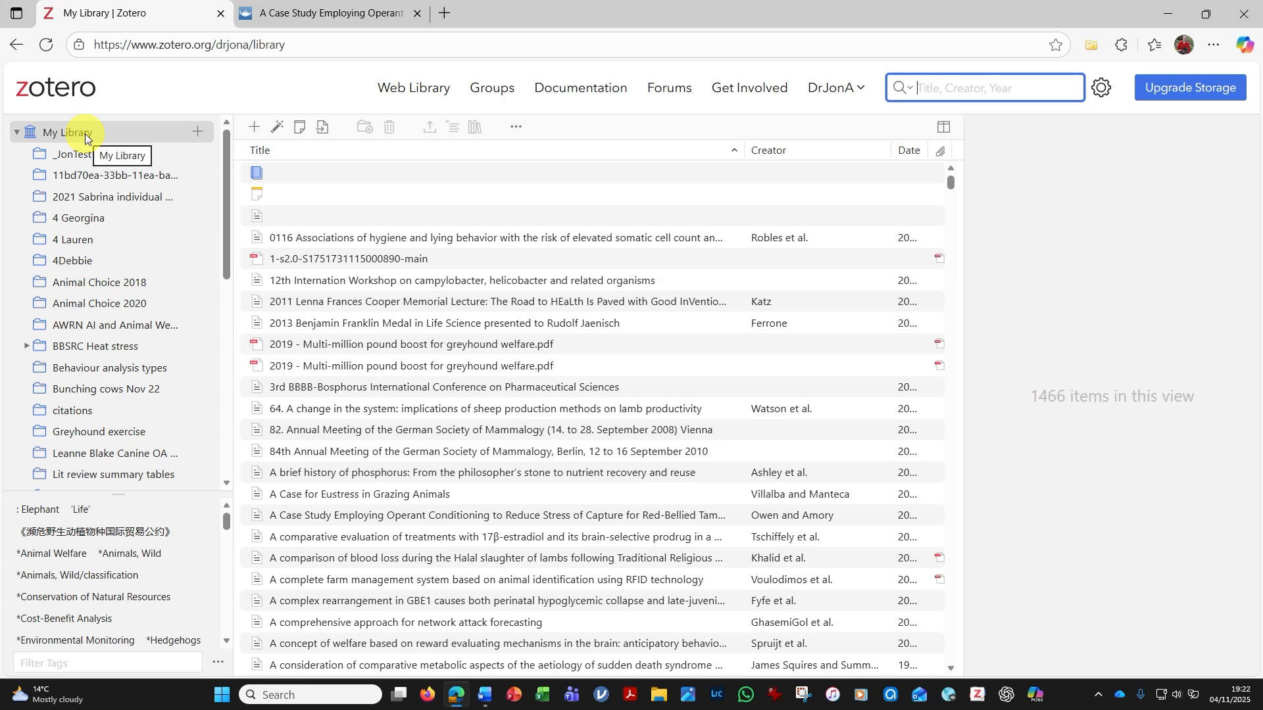
# Create a new collection named "Ecology assignment" under My Library.
pyautogui.click(197, 133)
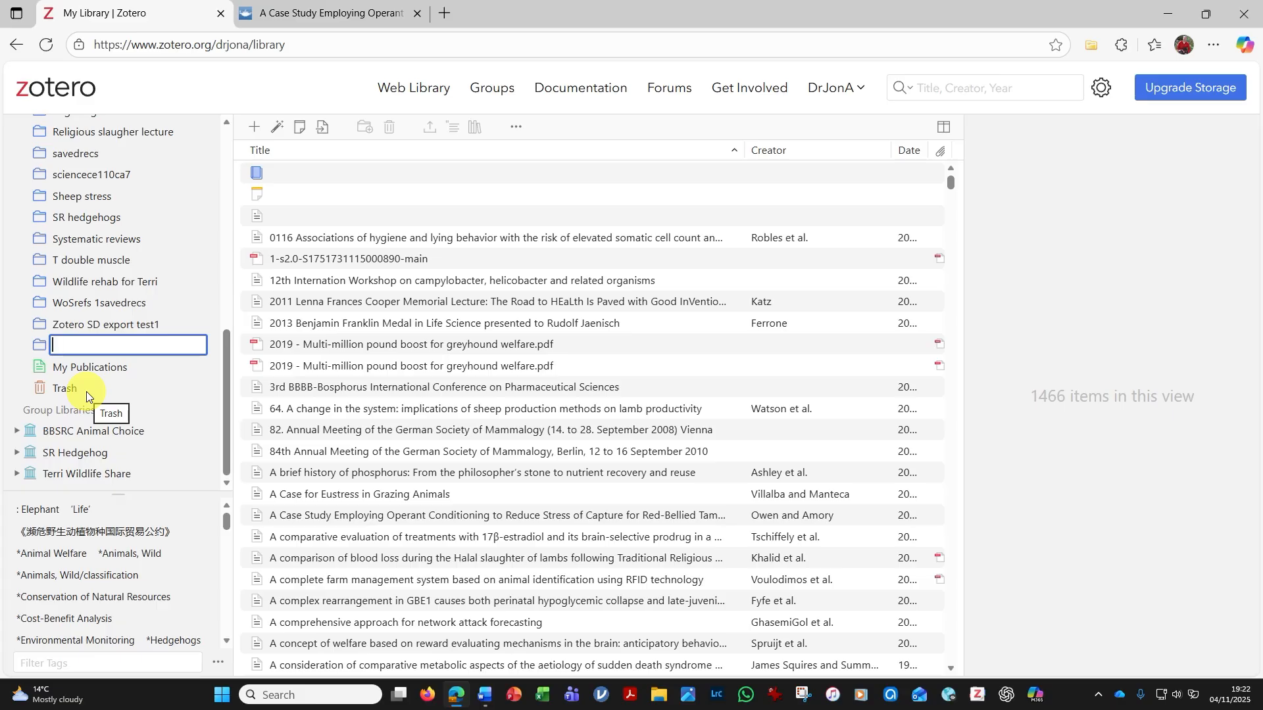
pyautogui.write('Ecology assignme')
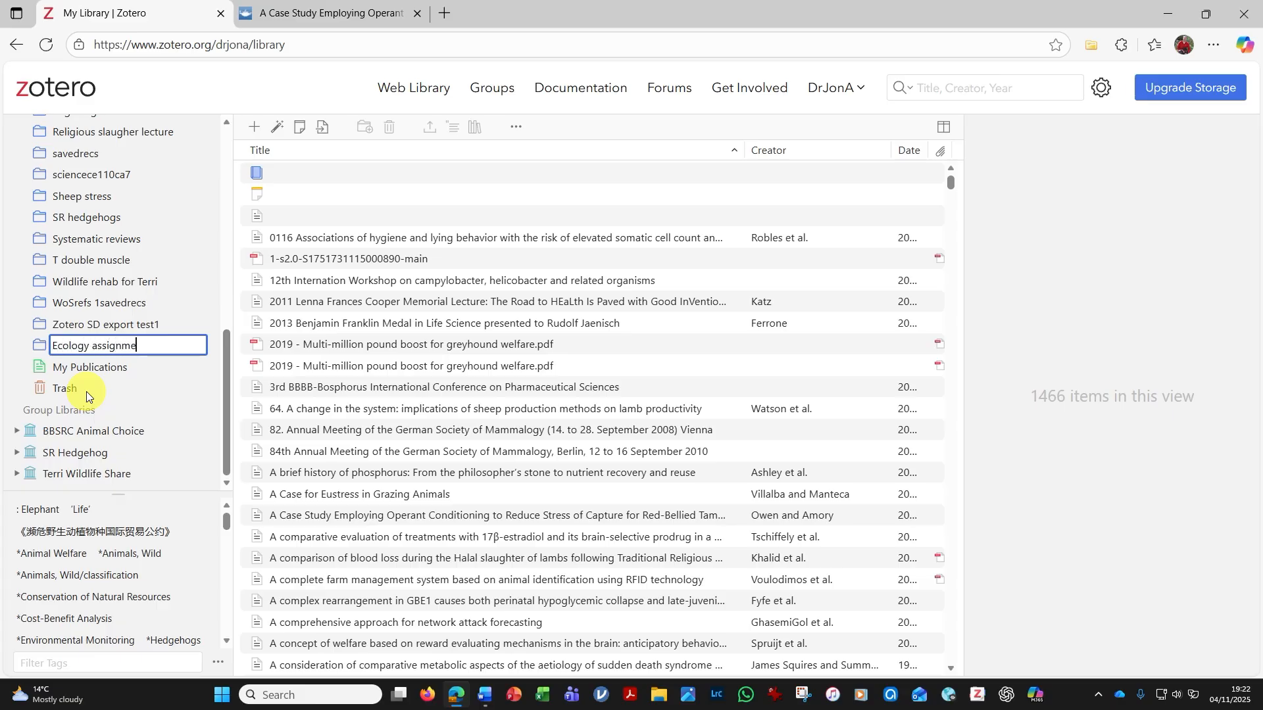
pyautogui.write('nt')
pyautogui.press('Return')
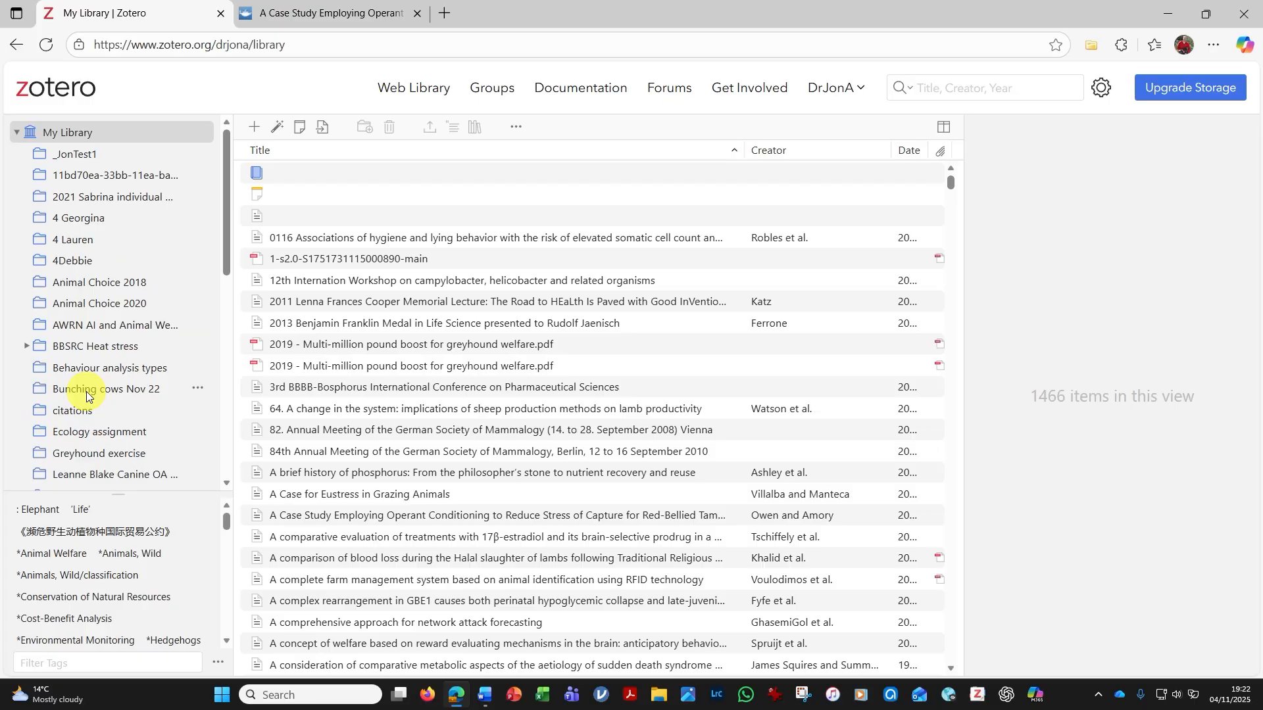
pyautogui.moveTo(226, 259); pyautogui.dragTo(238, 458)
pyautogui.scroll(15, 145, 303)
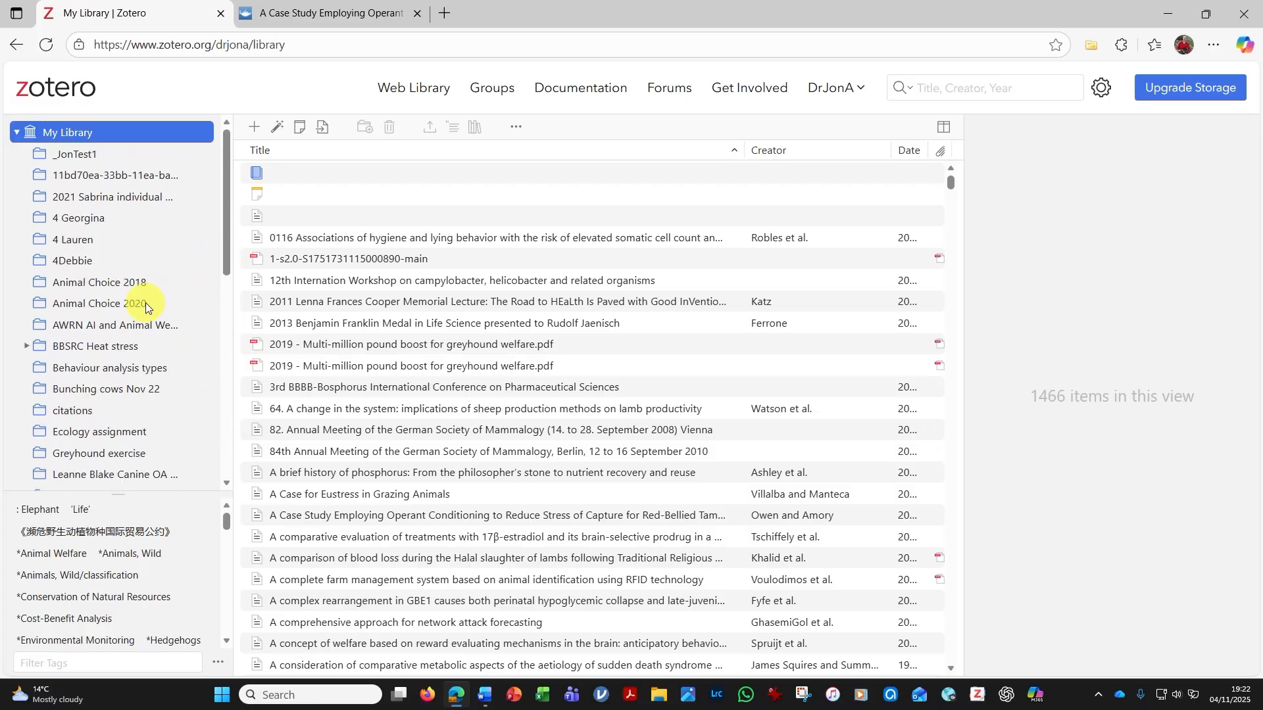
# Look into the Ecology assignment collection and the ProfSkills collection to view their items.
pyautogui.scroll(-3, 136, 303)
pyautogui.click(113, 274)
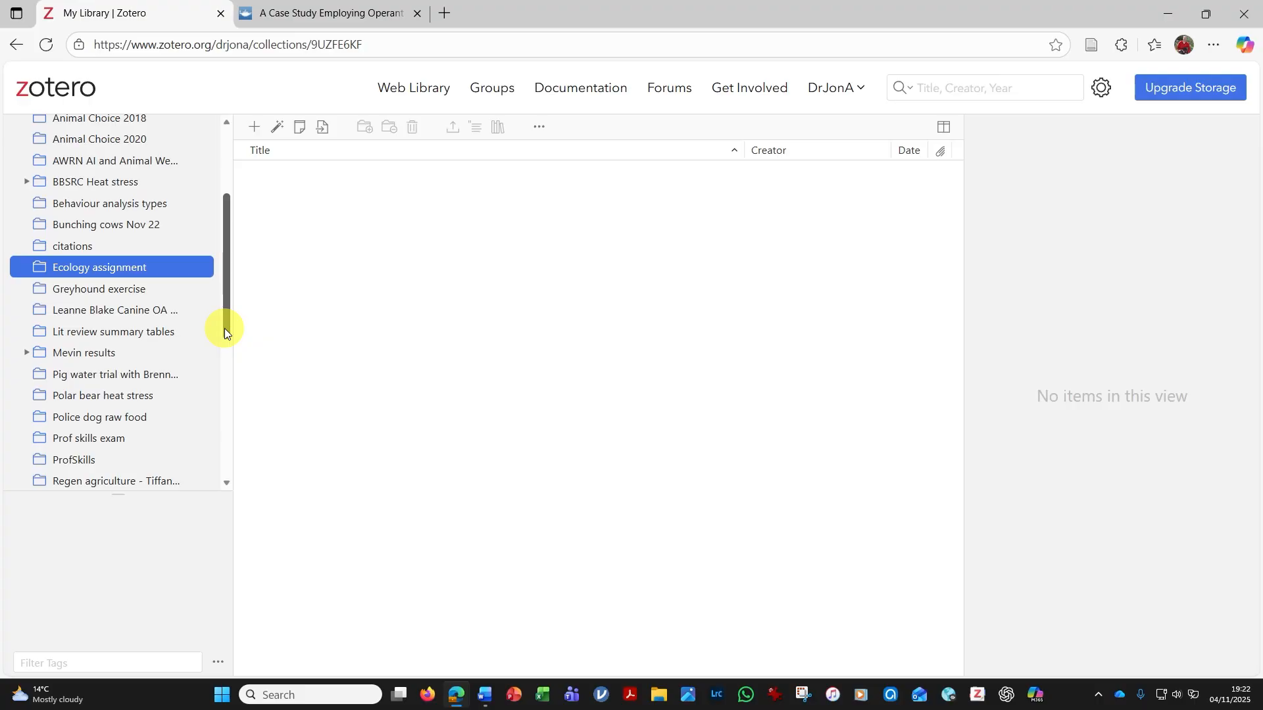
pyautogui.moveTo(226, 332); pyautogui.dragTo(222, 267)
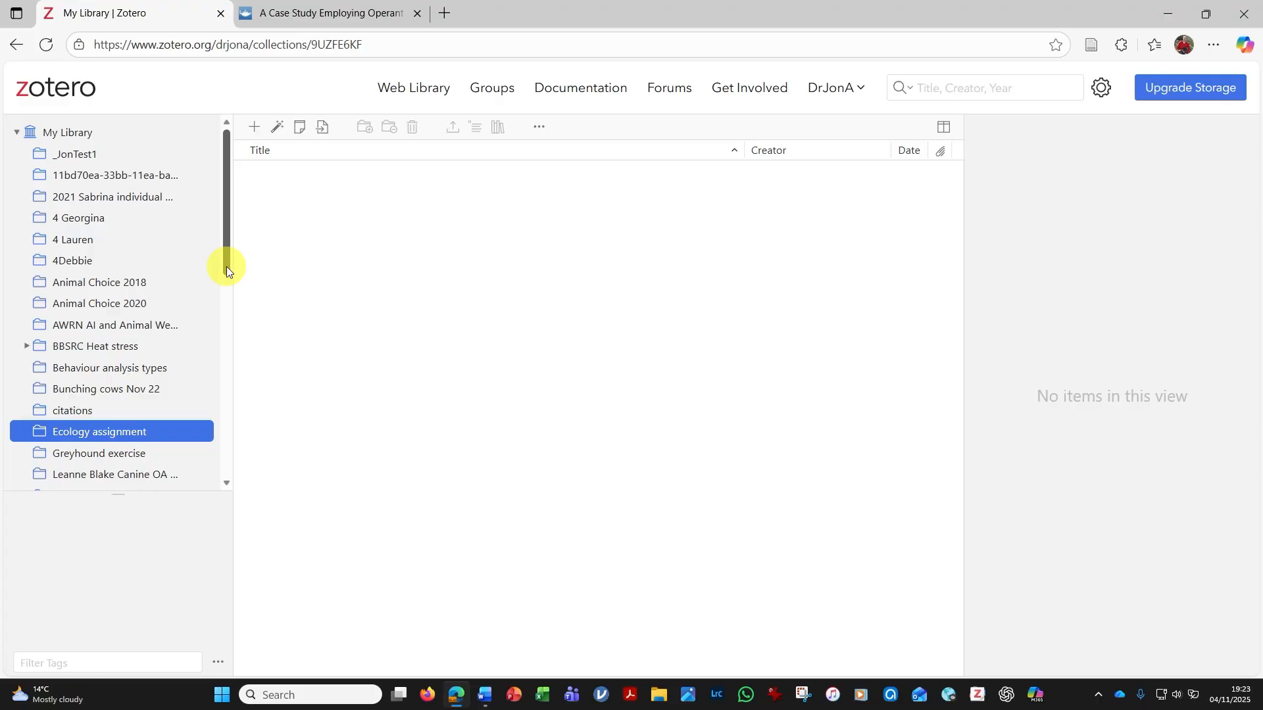
pyautogui.moveTo(226, 266); pyautogui.dragTo(223, 345)
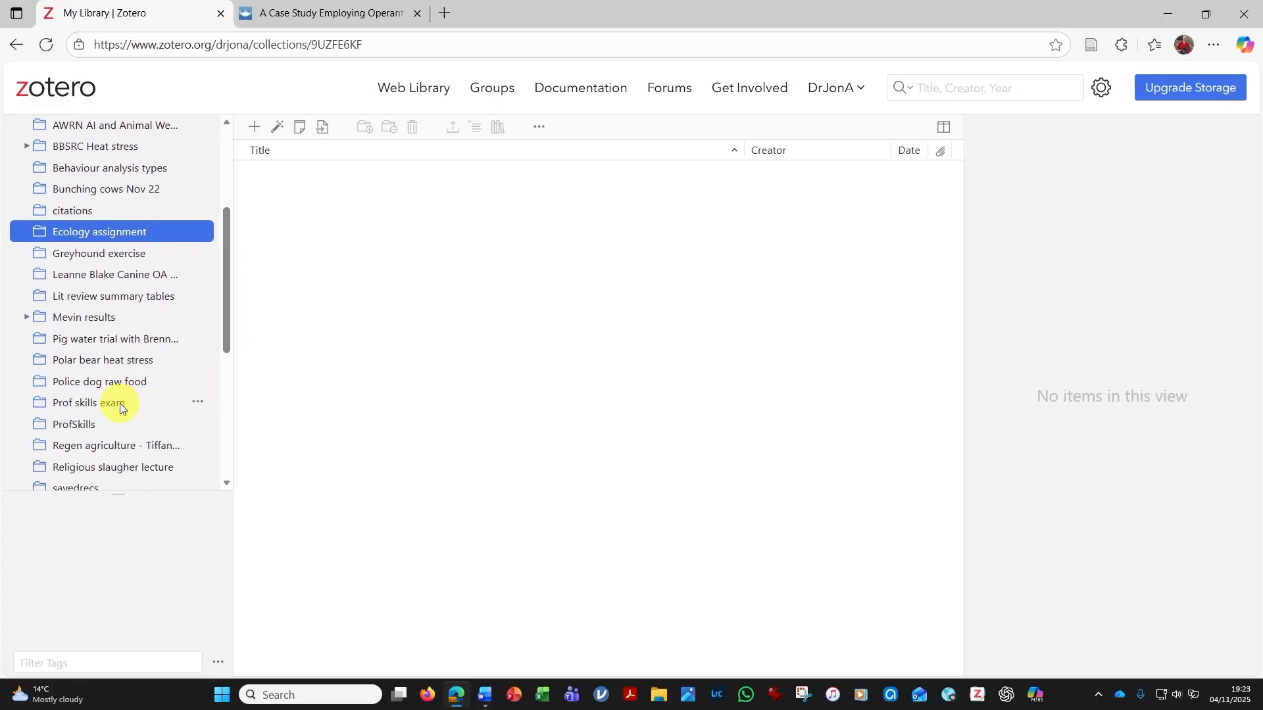
pyautogui.click(84, 426)
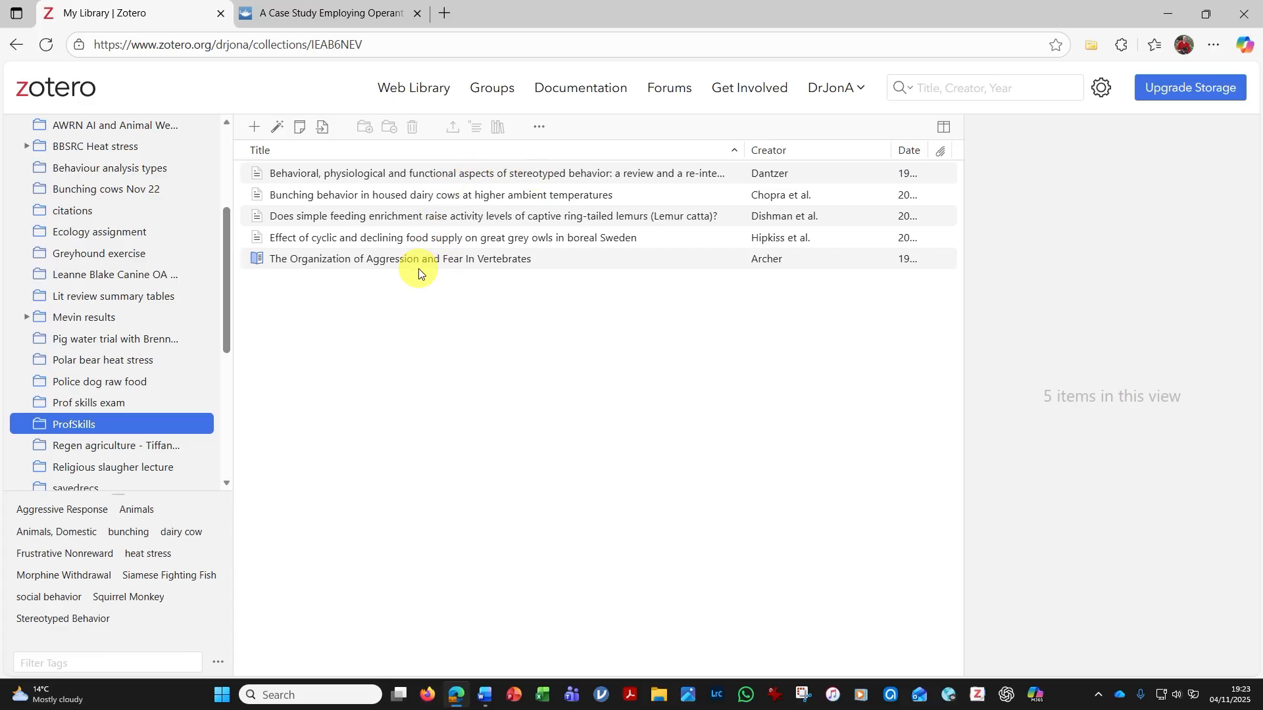
# Save the Red-Bellied Tamarins article from Taylor & Francis with Zotero Connector, enabling saving to the online library and accepting the default permissions.
pyautogui.click(344, 20)
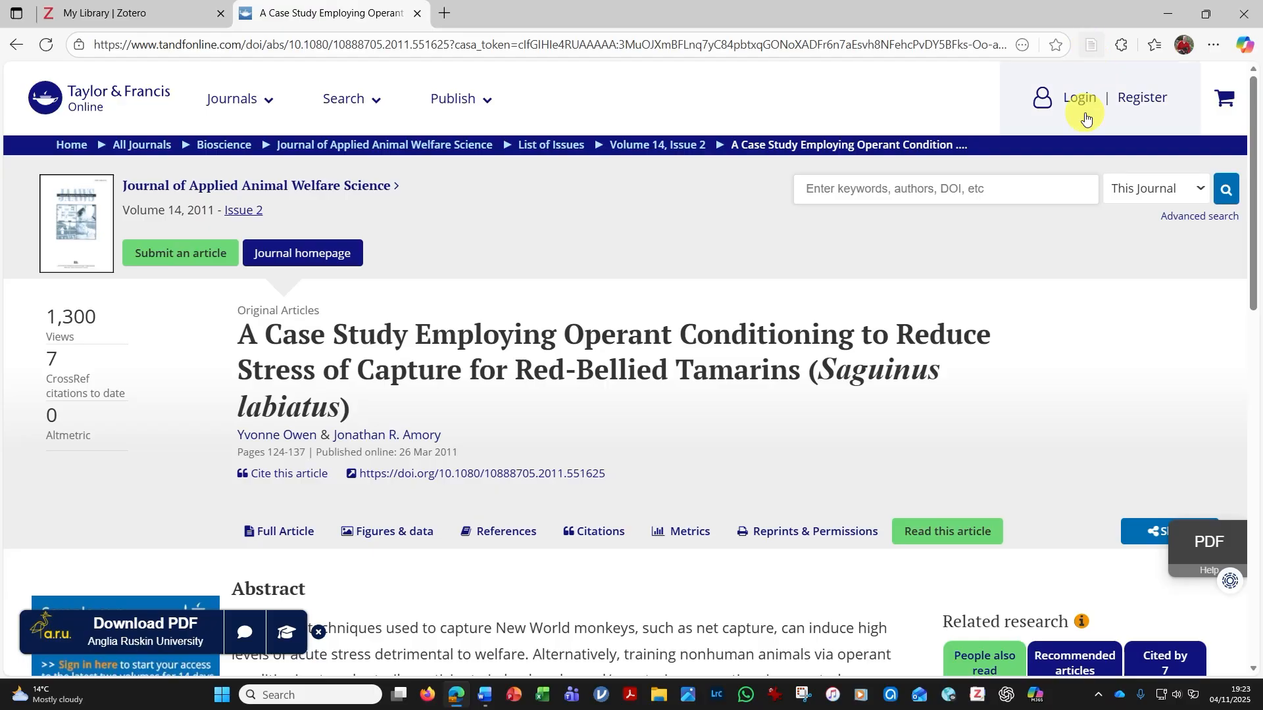
pyautogui.click(1091, 45)
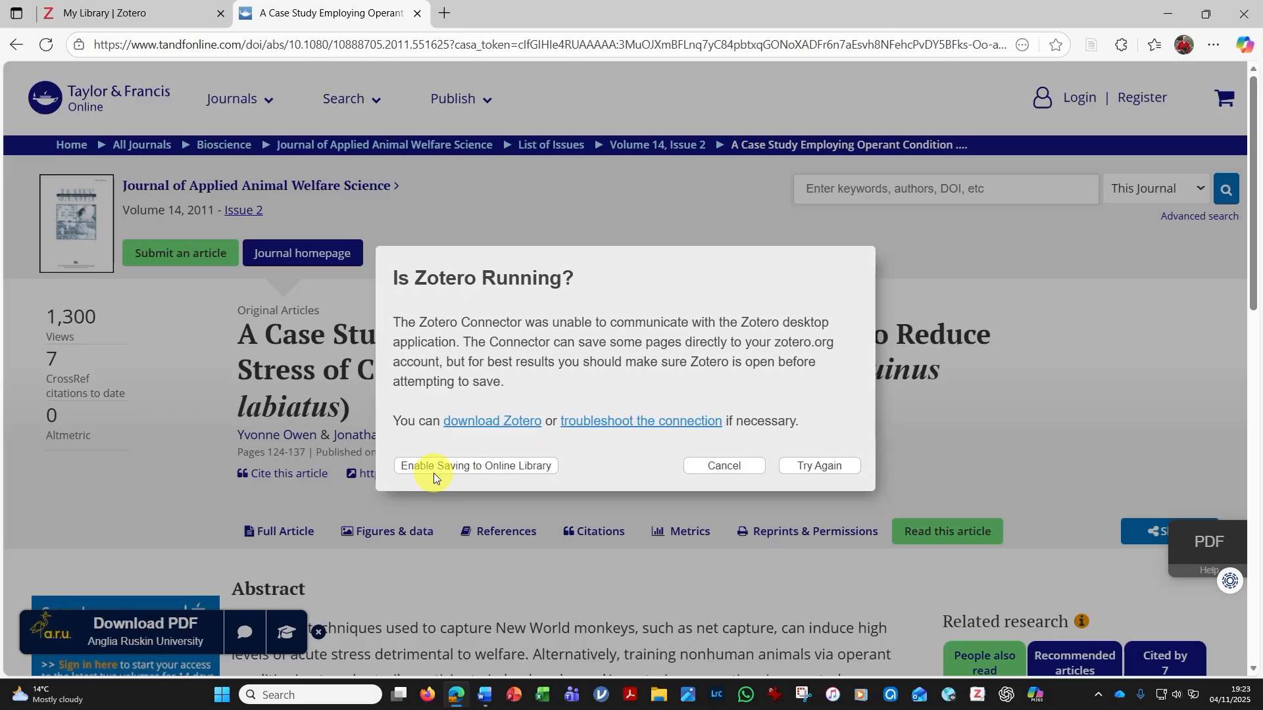
pyautogui.click(485, 466)
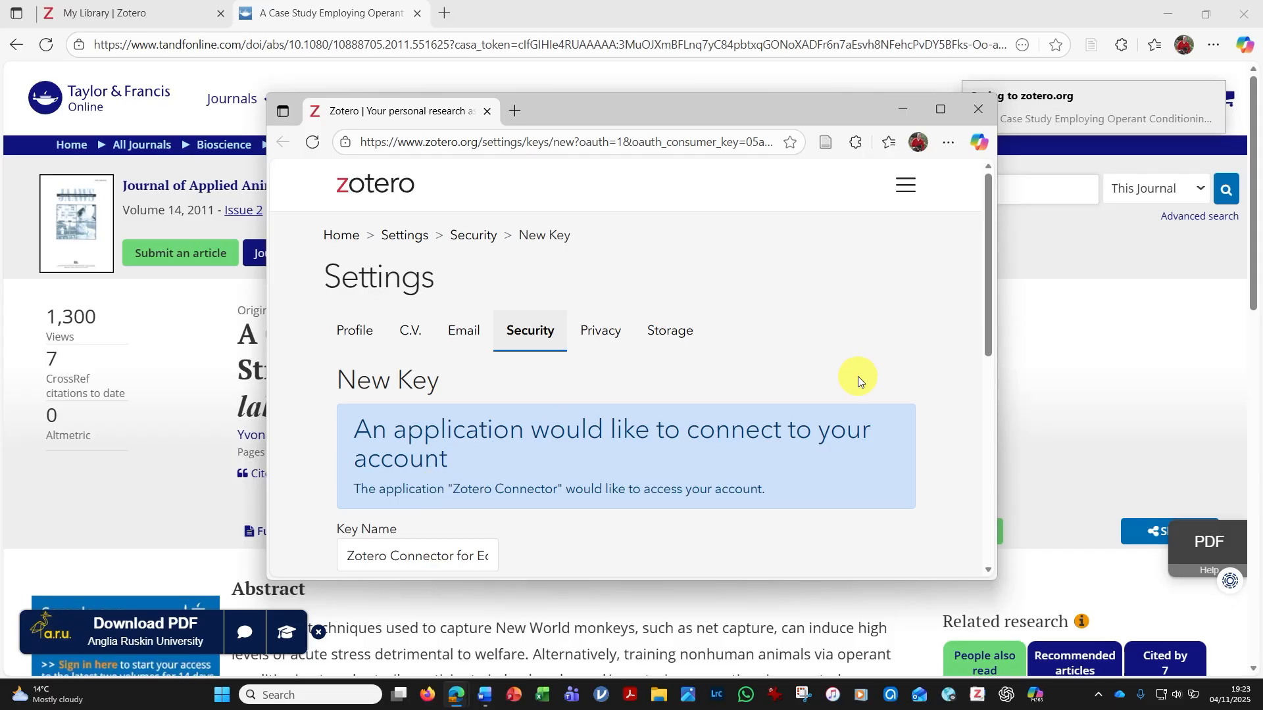
pyautogui.scroll(-5, 854, 374)
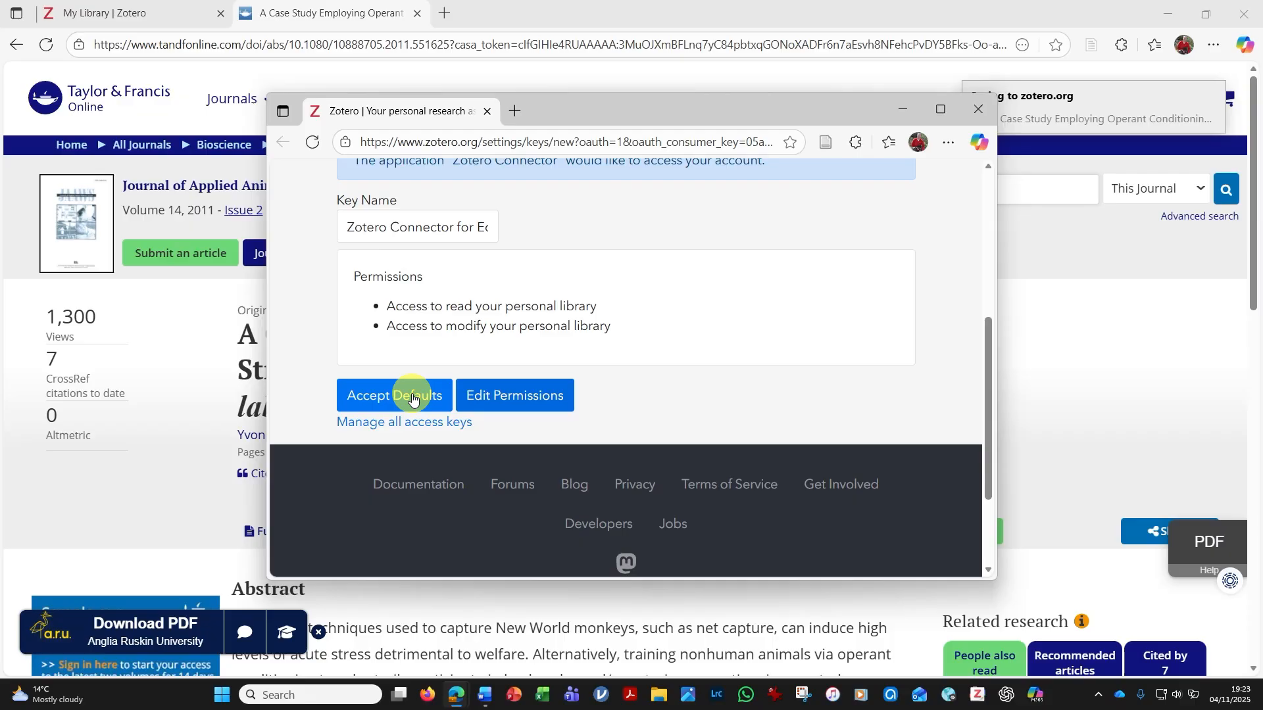
pyautogui.click(412, 397)
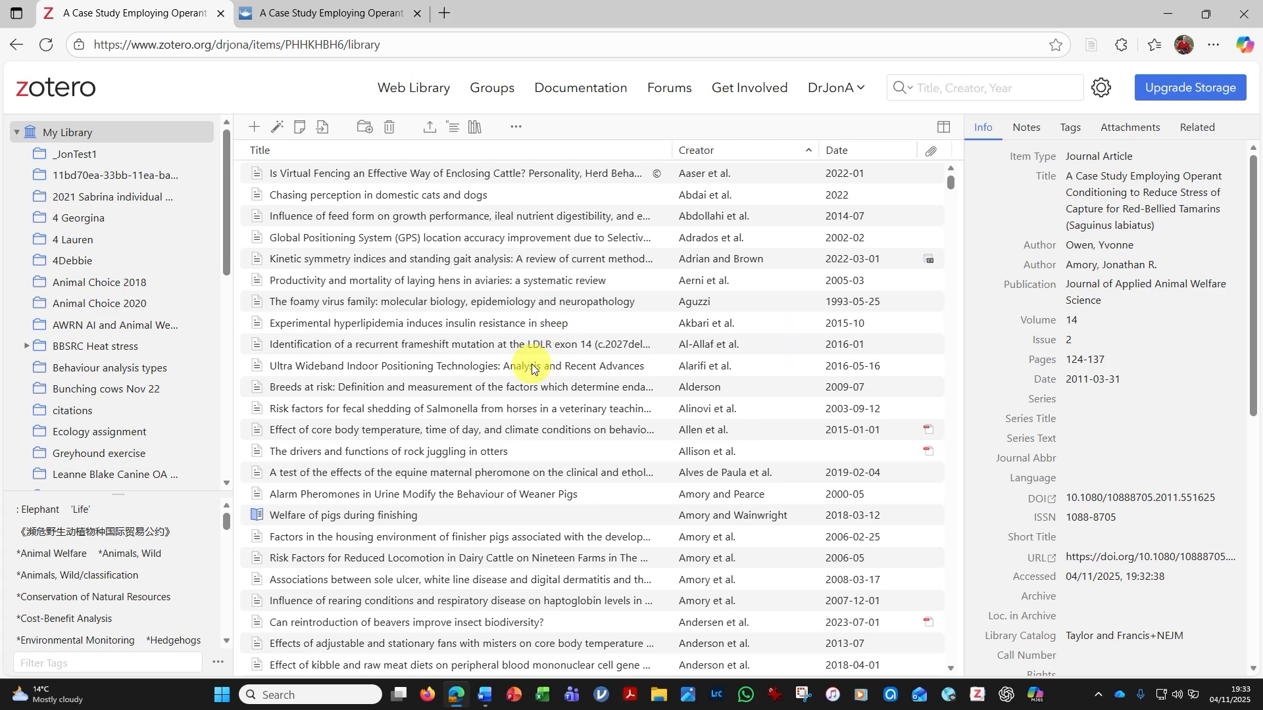
# Show the Date Added column in the library's item list and sort the items by it, newest first.
pyautogui.moveTo(951, 179)
pyautogui.mouseDown()
pyautogui.moveTo(953, 401)
pyautogui.moveTo(944, 168)
pyautogui.mouseUp()
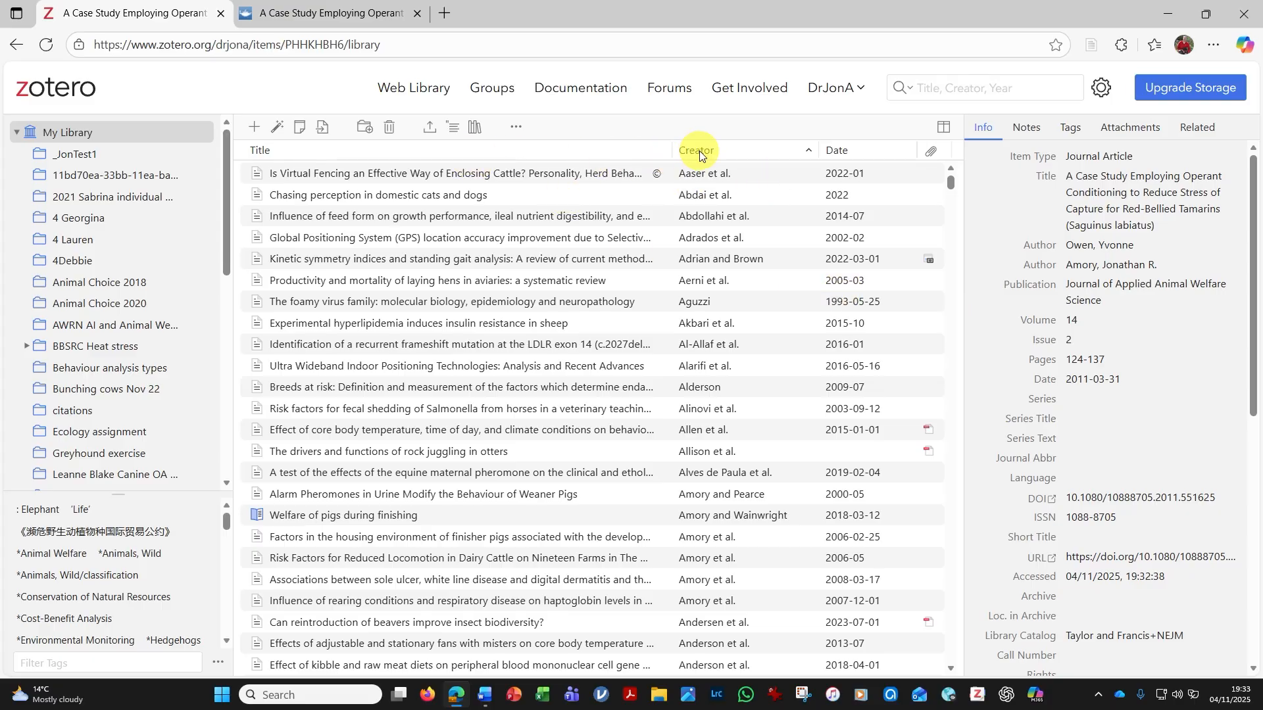
pyautogui.click(942, 134)
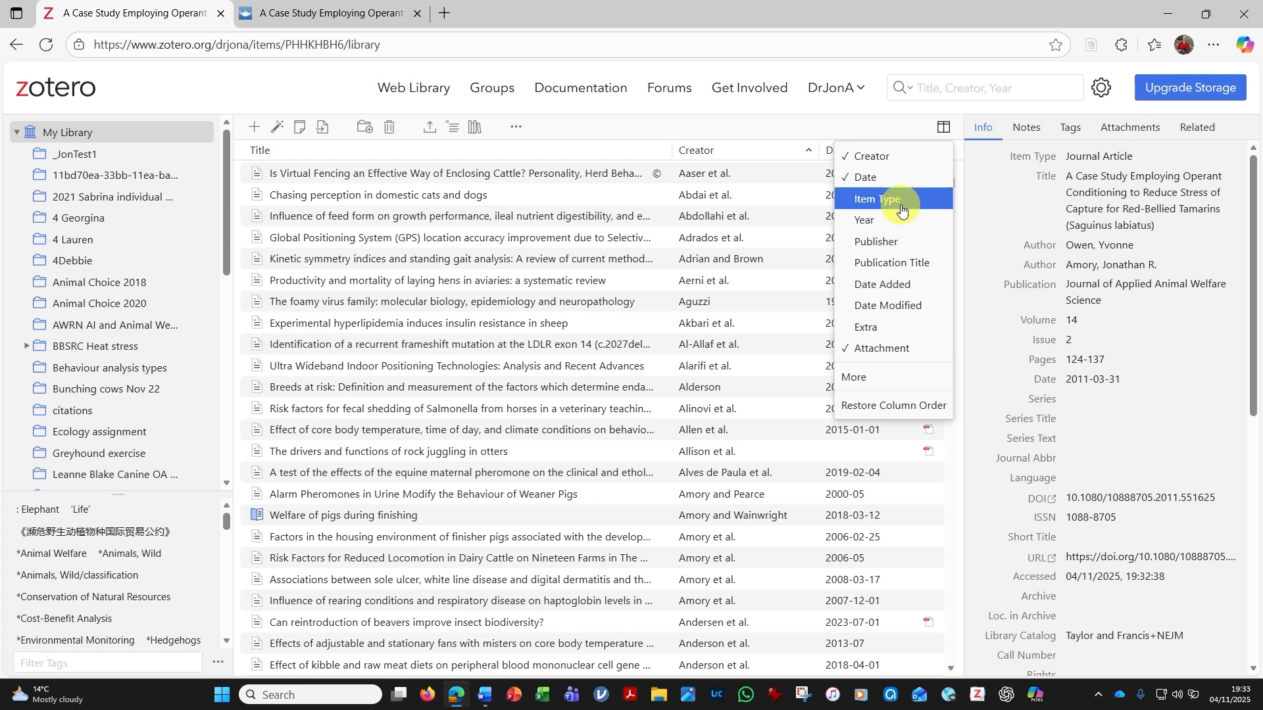
pyautogui.click(883, 285)
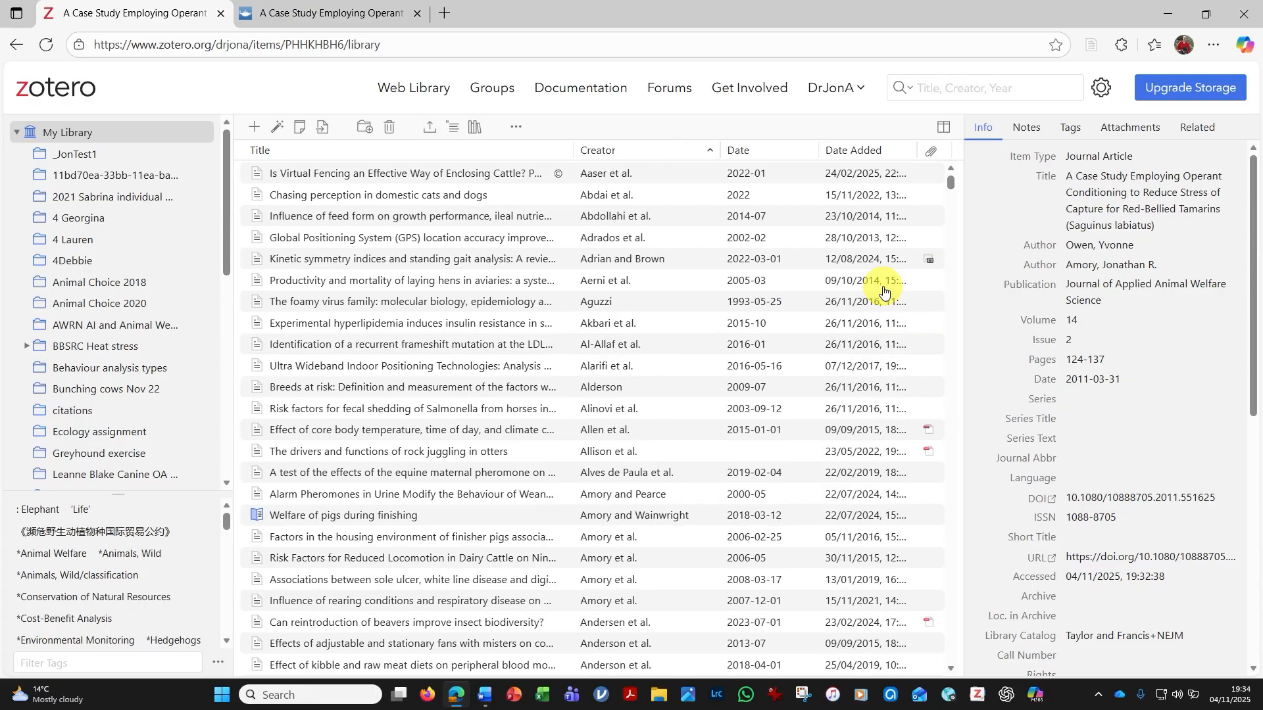
pyautogui.click(881, 152)
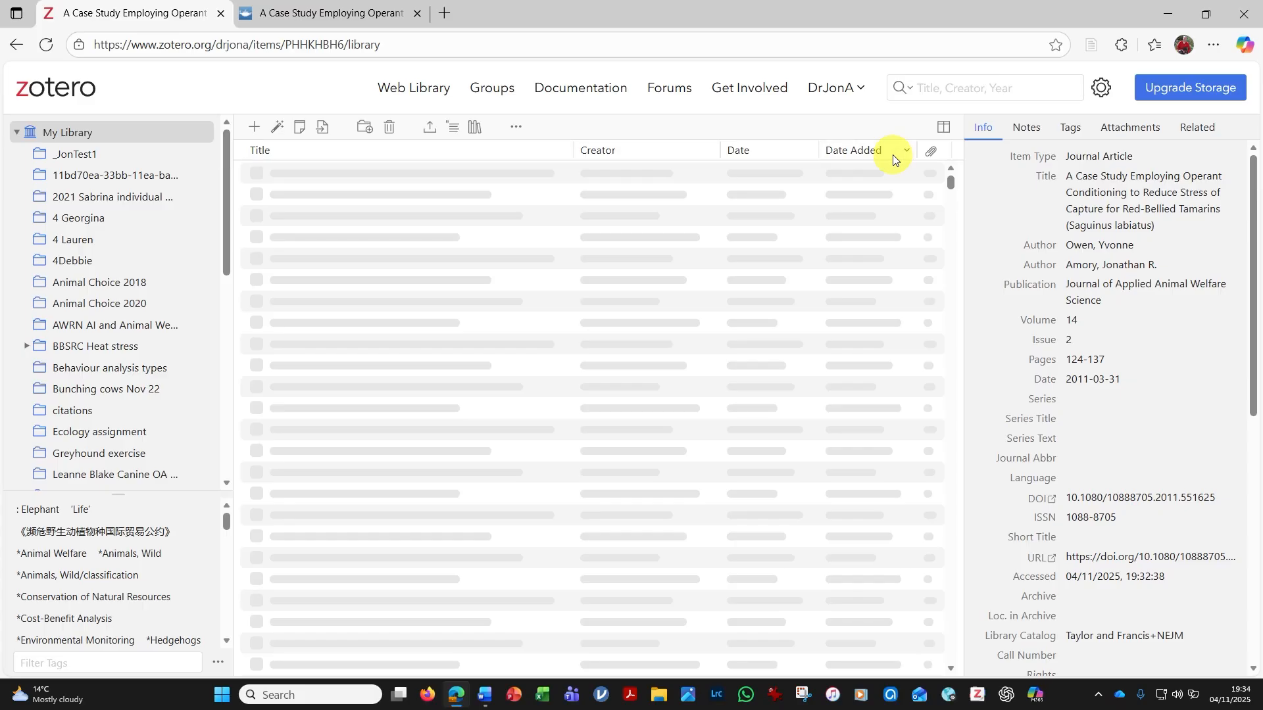
pyautogui.click(885, 155)
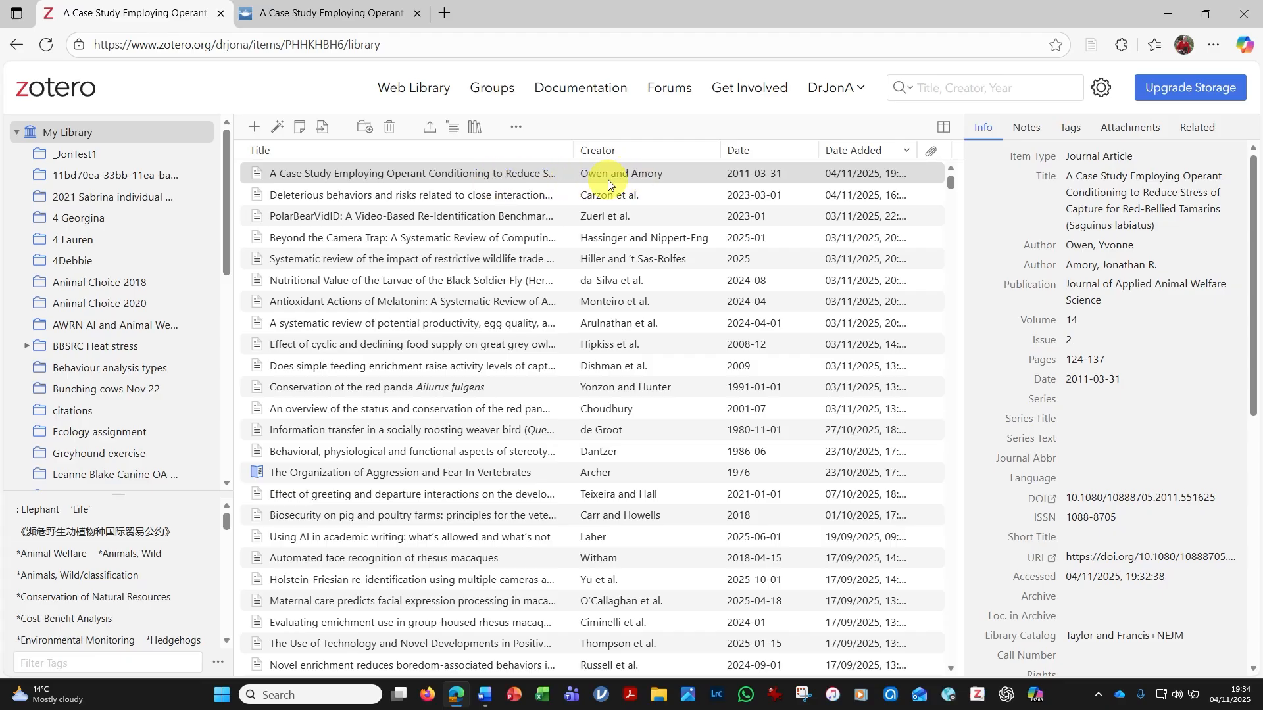
# Add the article "A Case Study Employing Operant Conditioning…" to the ProfSkills collection and open that collection.
pyautogui.click(227, 258)
pyautogui.moveTo(226, 258); pyautogui.dragTo(211, 373)
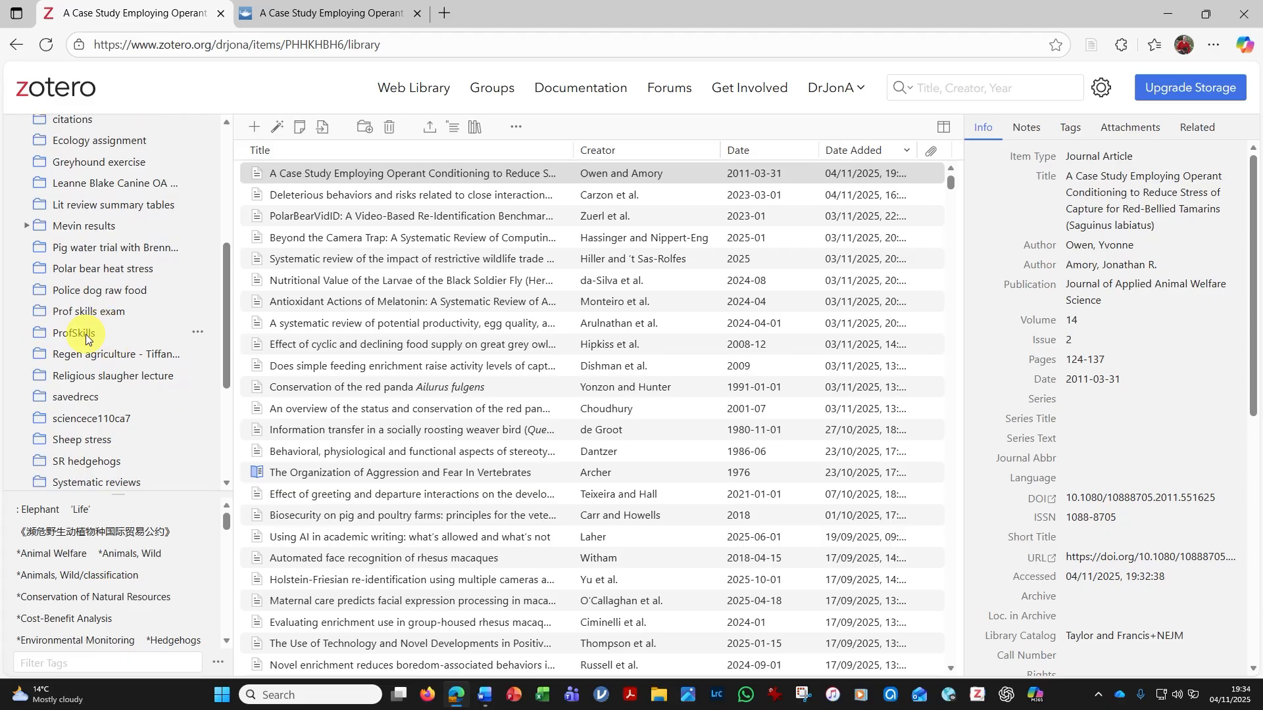
pyautogui.click(313, 173)
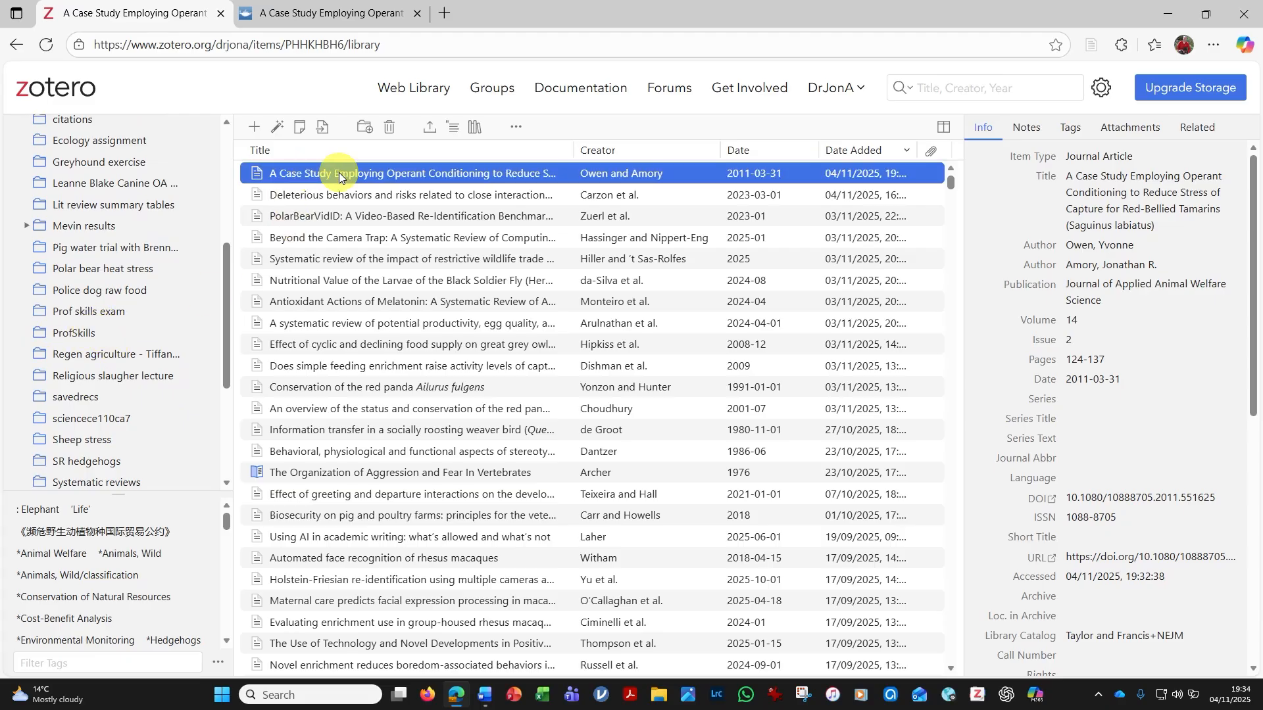
pyautogui.moveTo(338, 173); pyautogui.dragTo(91, 337)
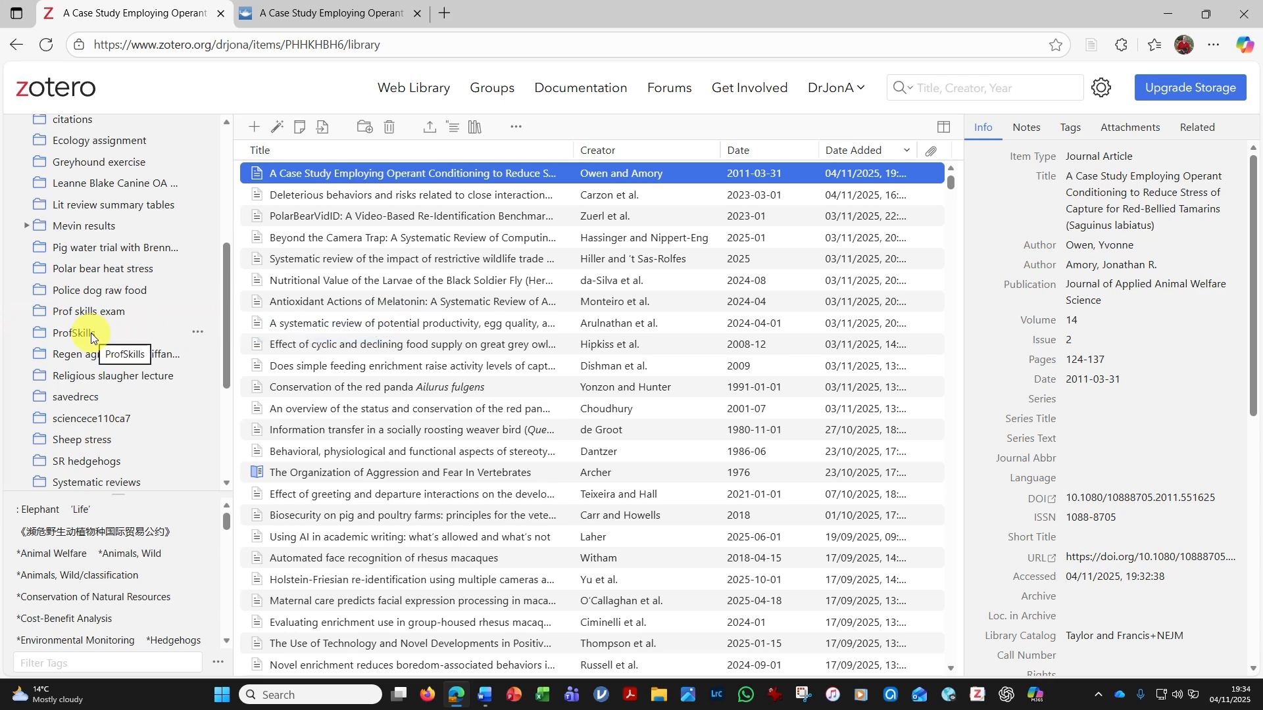
pyautogui.click(90, 333)
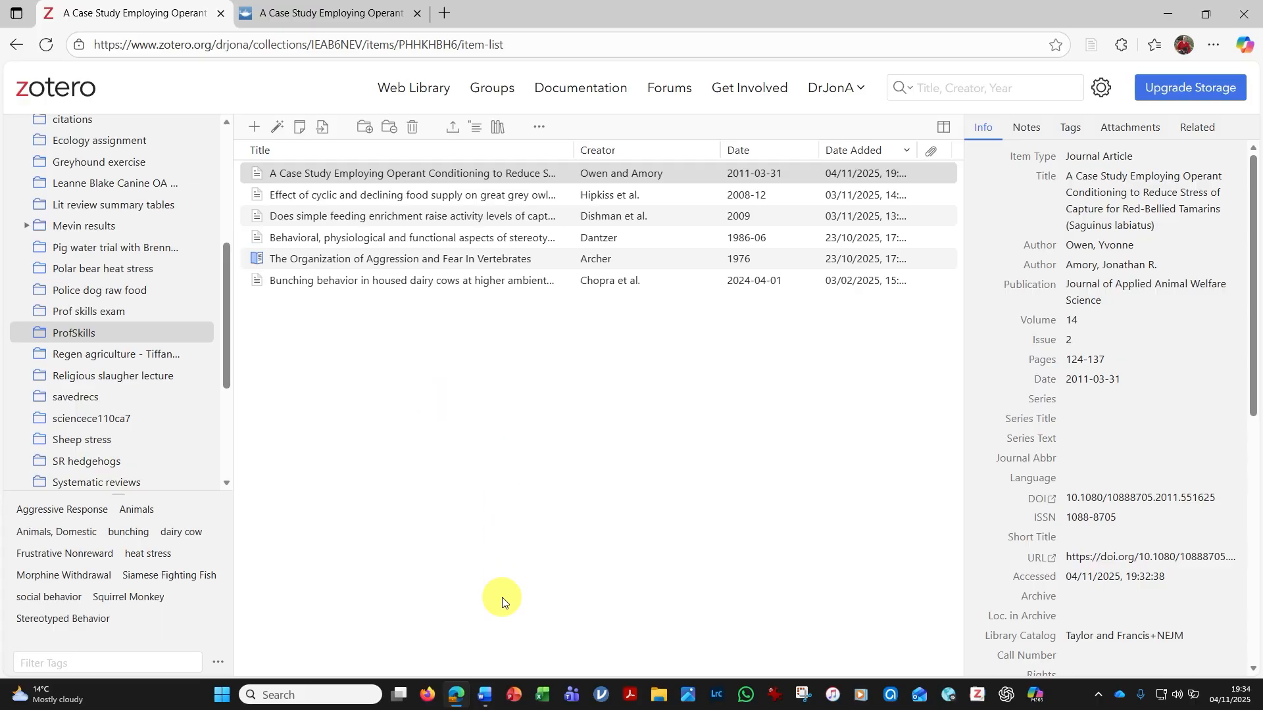
# Switch to Word, write "Tamarins can be trained to reduce stress at capture" in the blank document and hide the formatting marks.
pyautogui.click(489, 701)
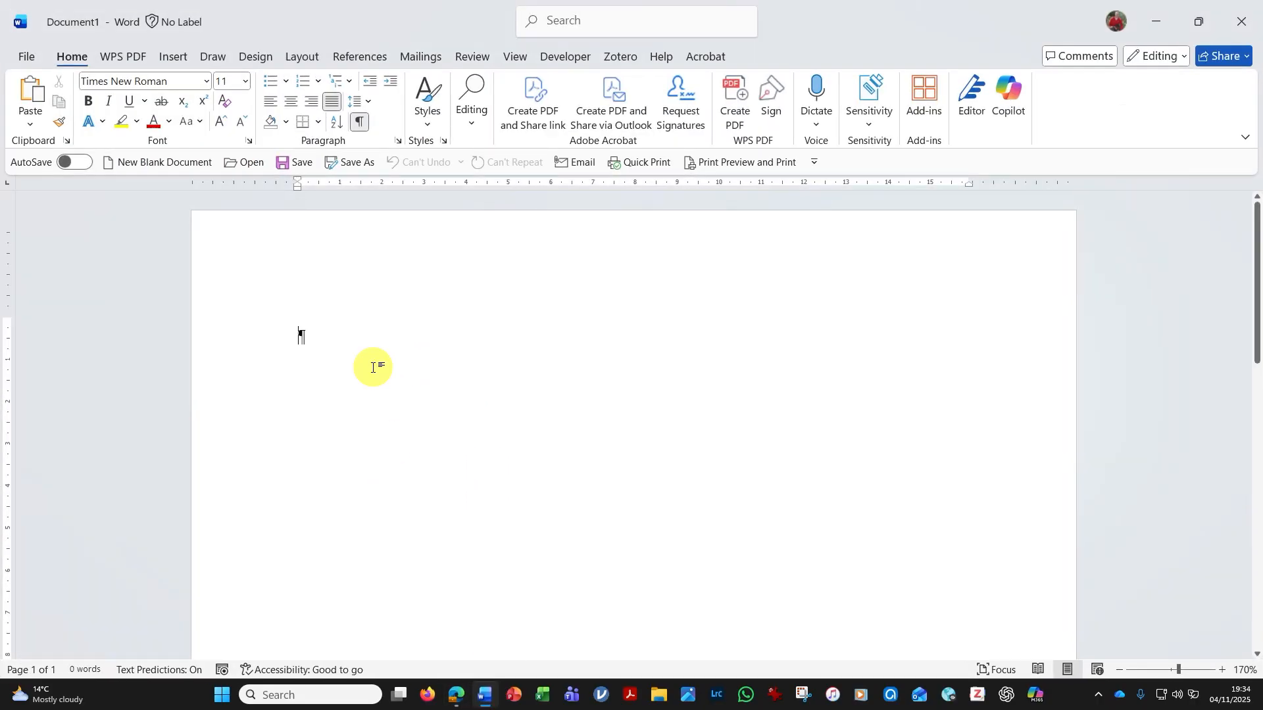
pyautogui.write('Tamrin')
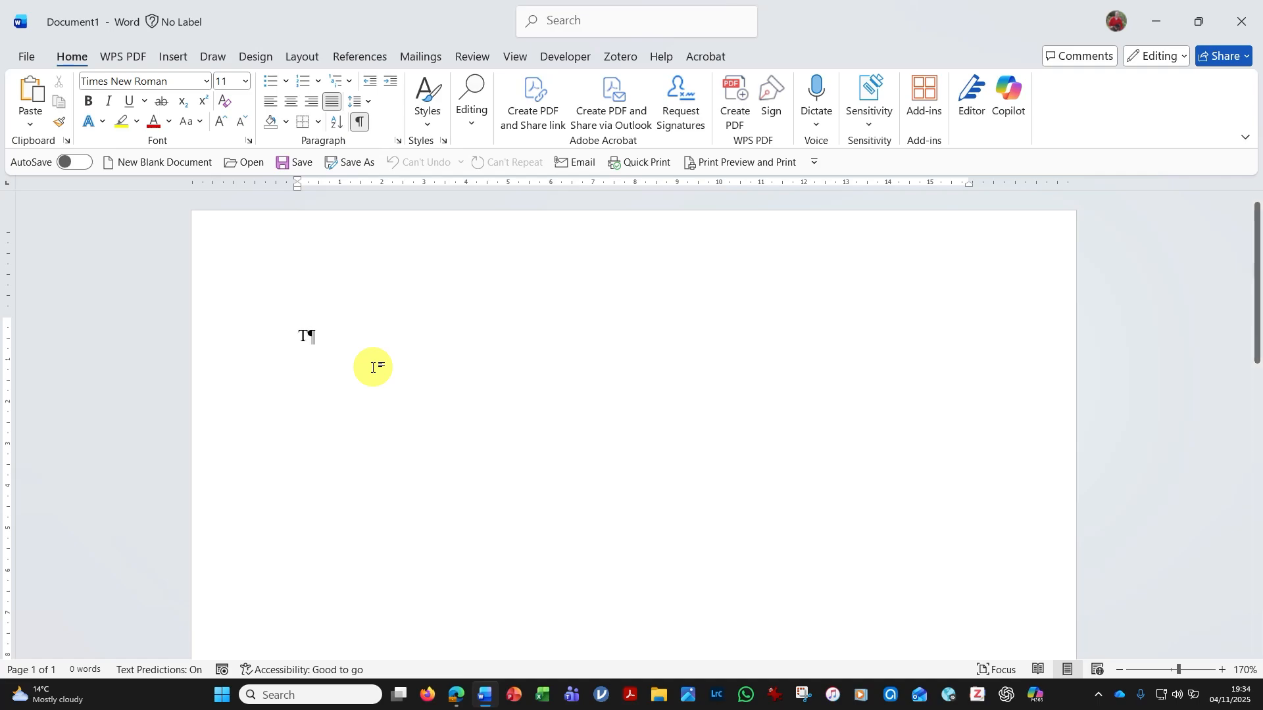
pyautogui.press('BackSpace')
pyautogui.press('BackSpace')
pyautogui.press('BackSpace')
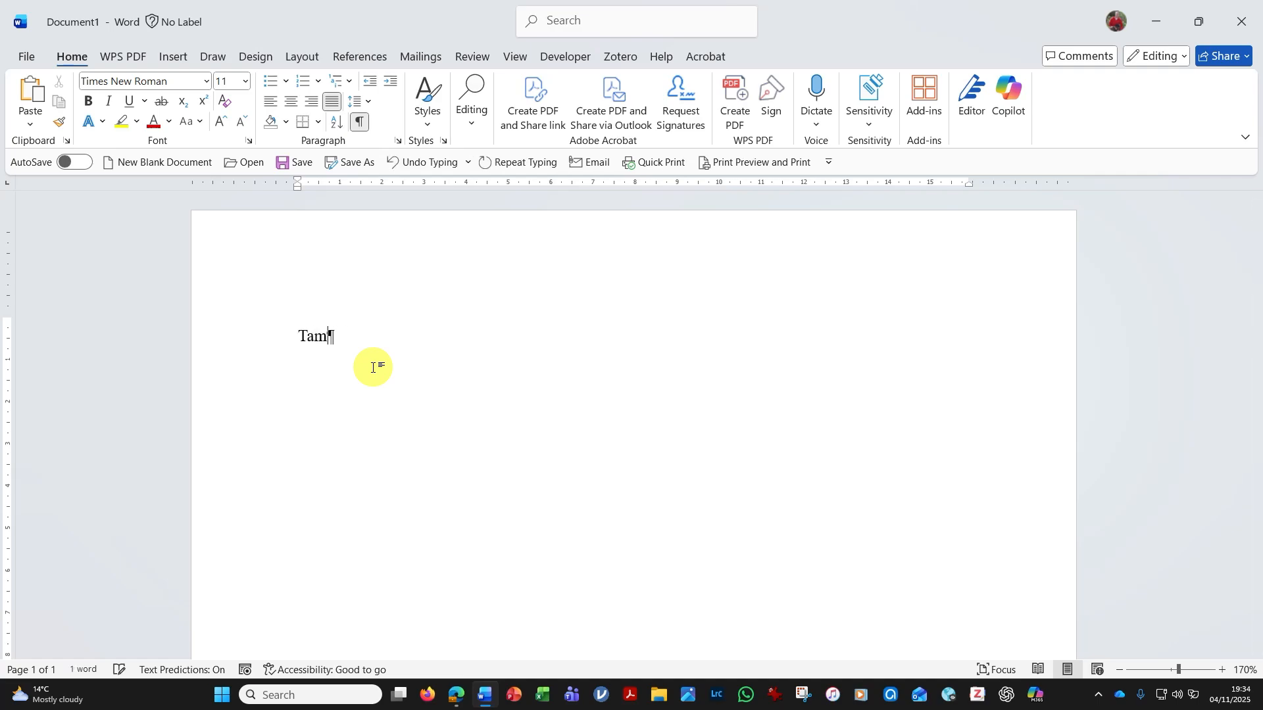
pyautogui.write('arins can be training')
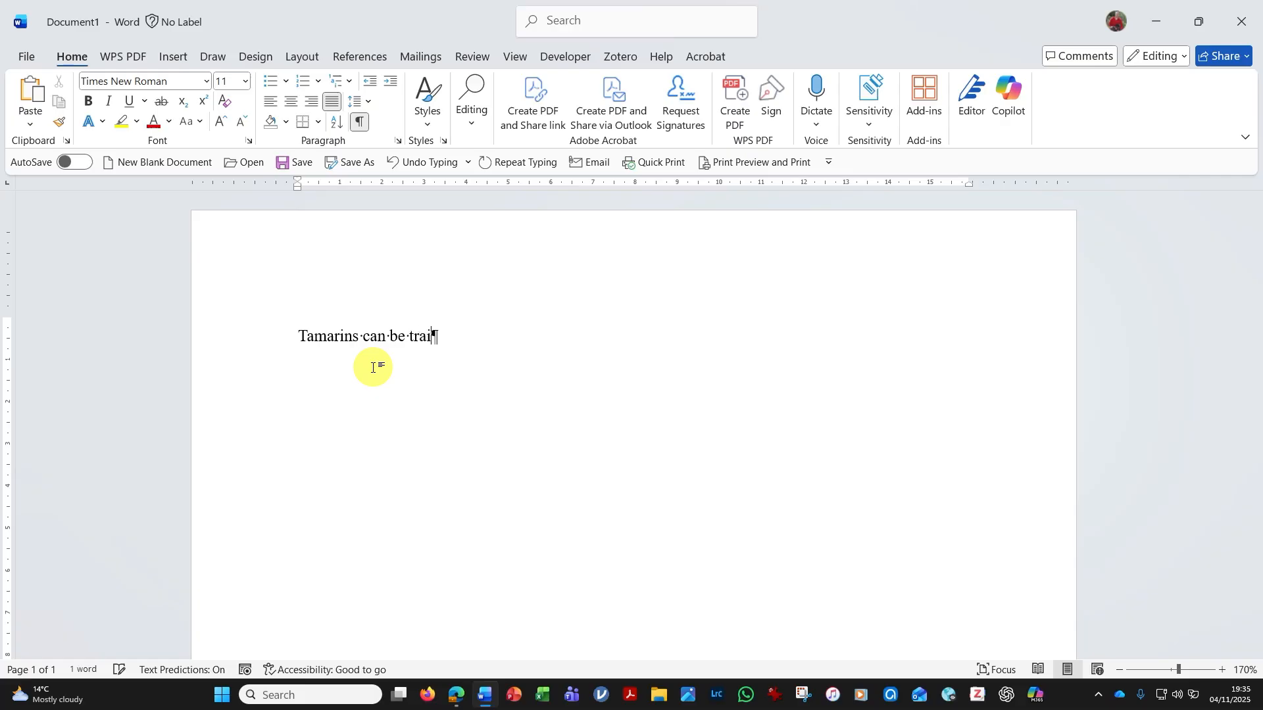
pyautogui.press('BackSpace')
pyautogui.press('BackSpace')
pyautogui.press('BackSpace')
pyautogui.write('ed')
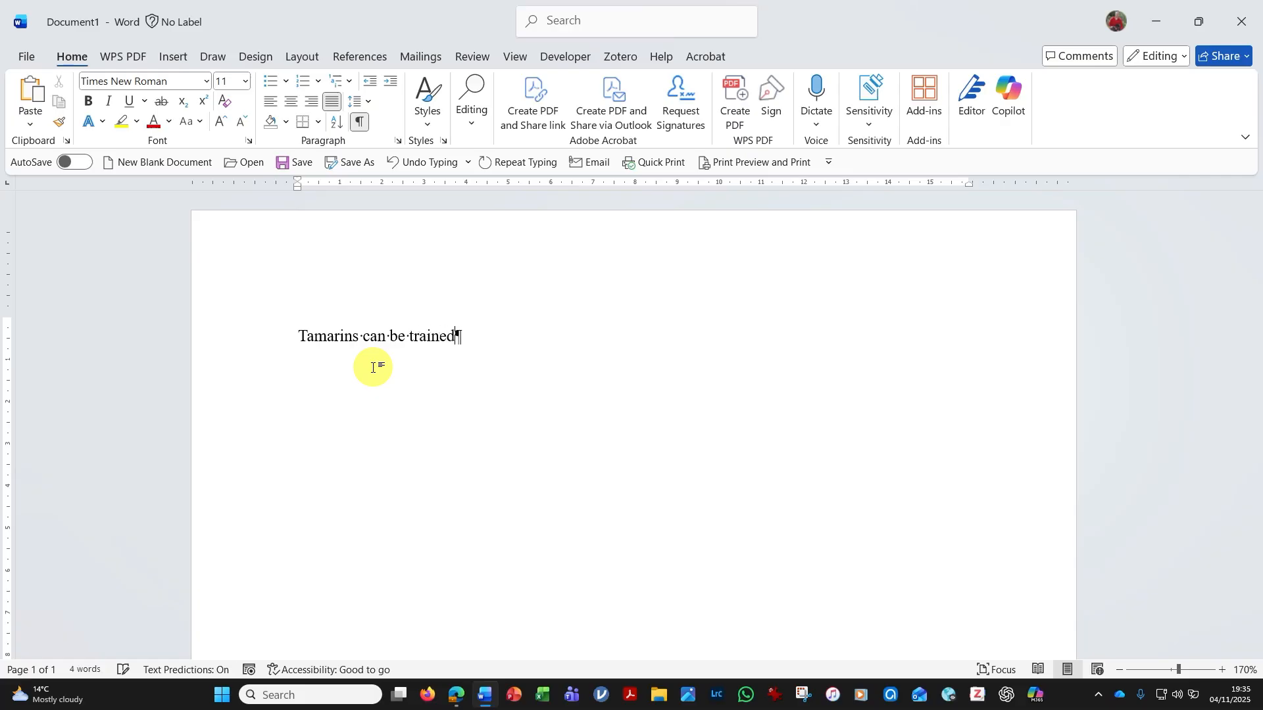
pyautogui.click(361, 123)
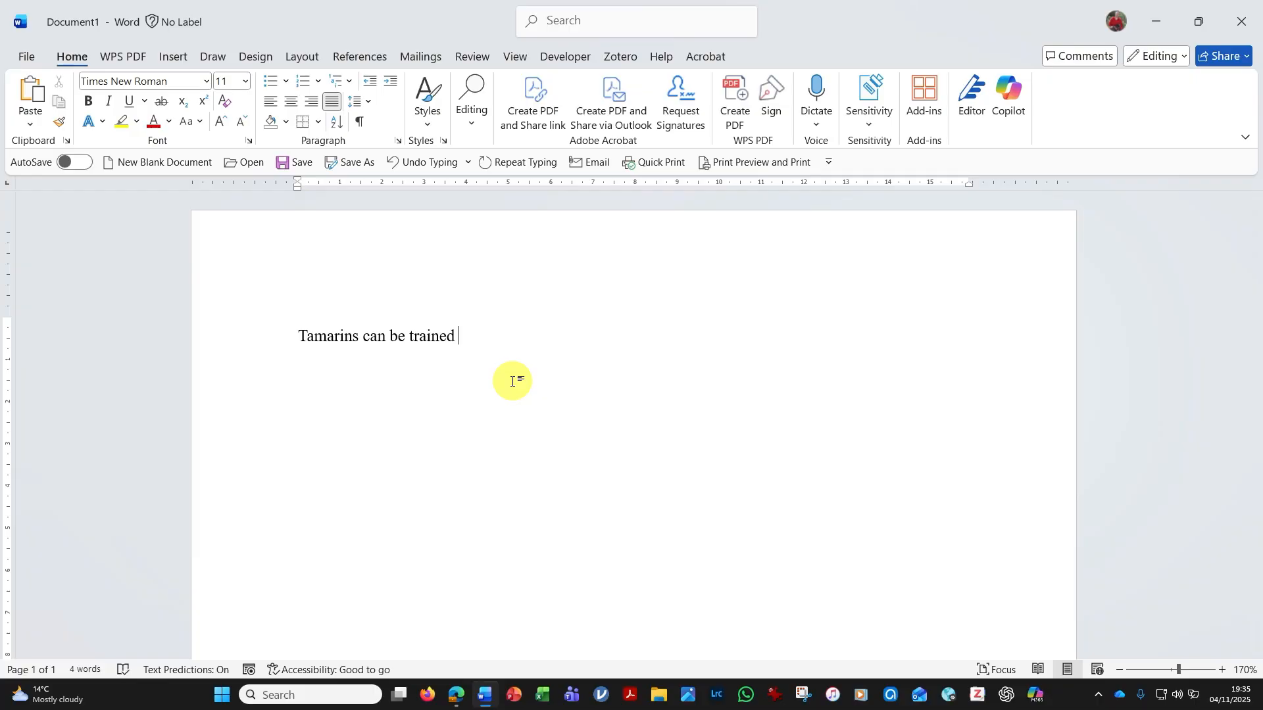
pyautogui.write('to reduce stress at capture')
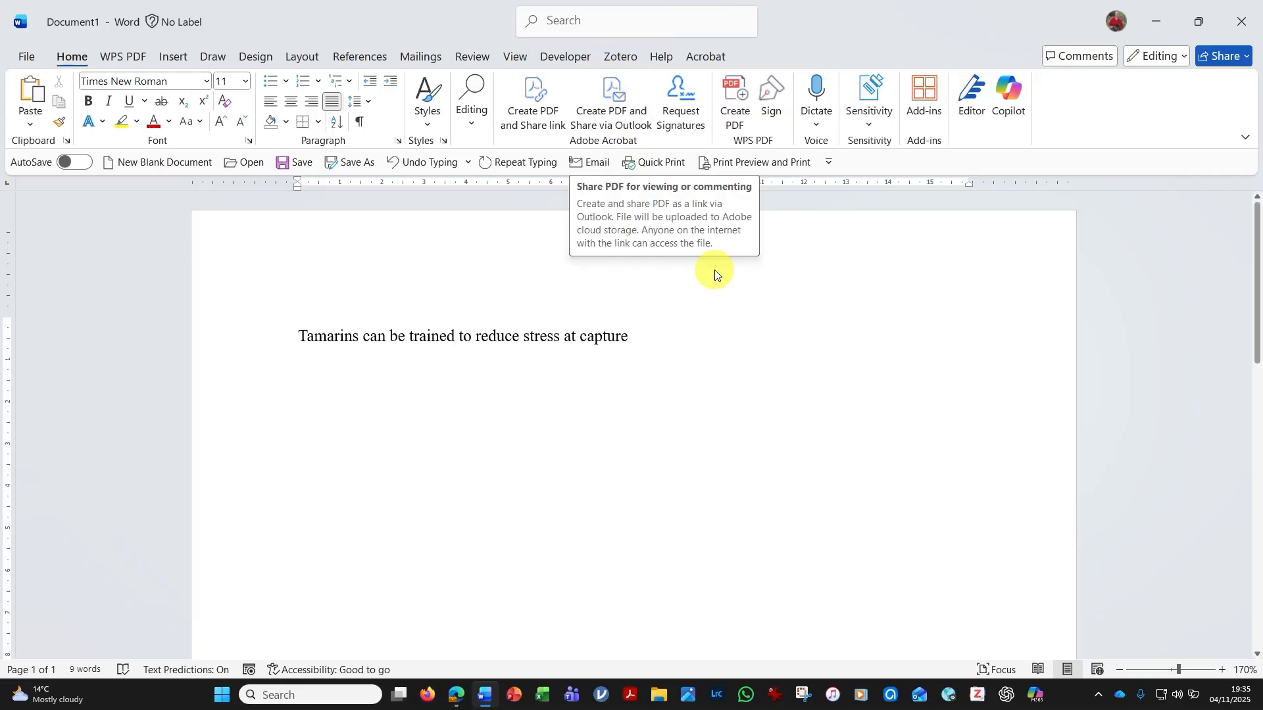
# Switch to the Zotero web library, open the citation for the tamarin article and add the style Cite Them Right 12th edition - Harvard (no "et al.").
pyautogui.click(465, 695)
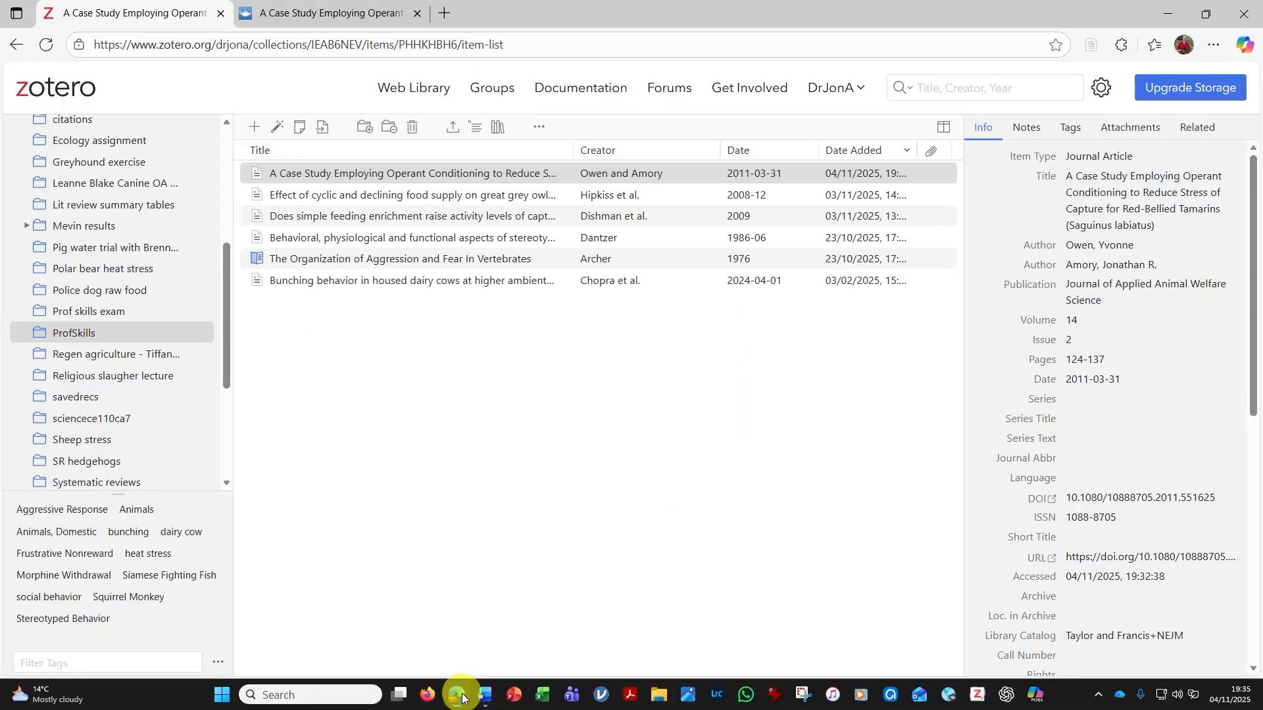
pyautogui.click(395, 178)
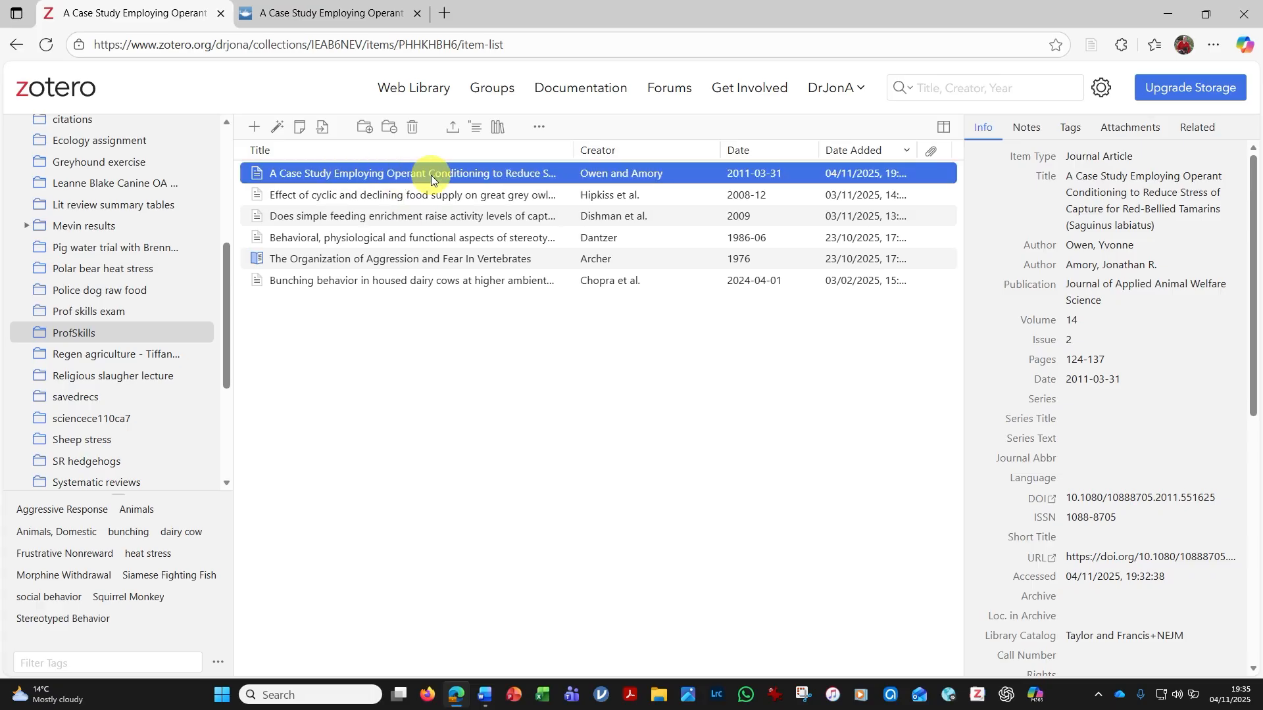
pyautogui.click(475, 131)
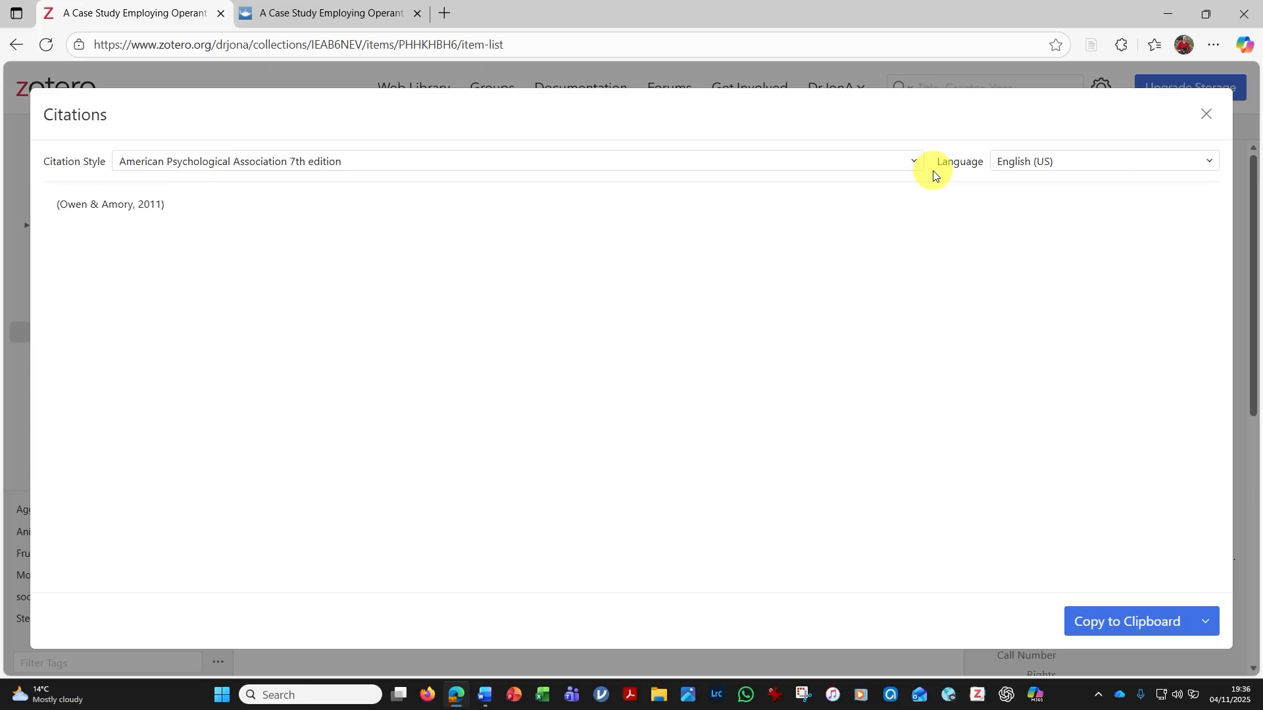
pyautogui.click(915, 163)
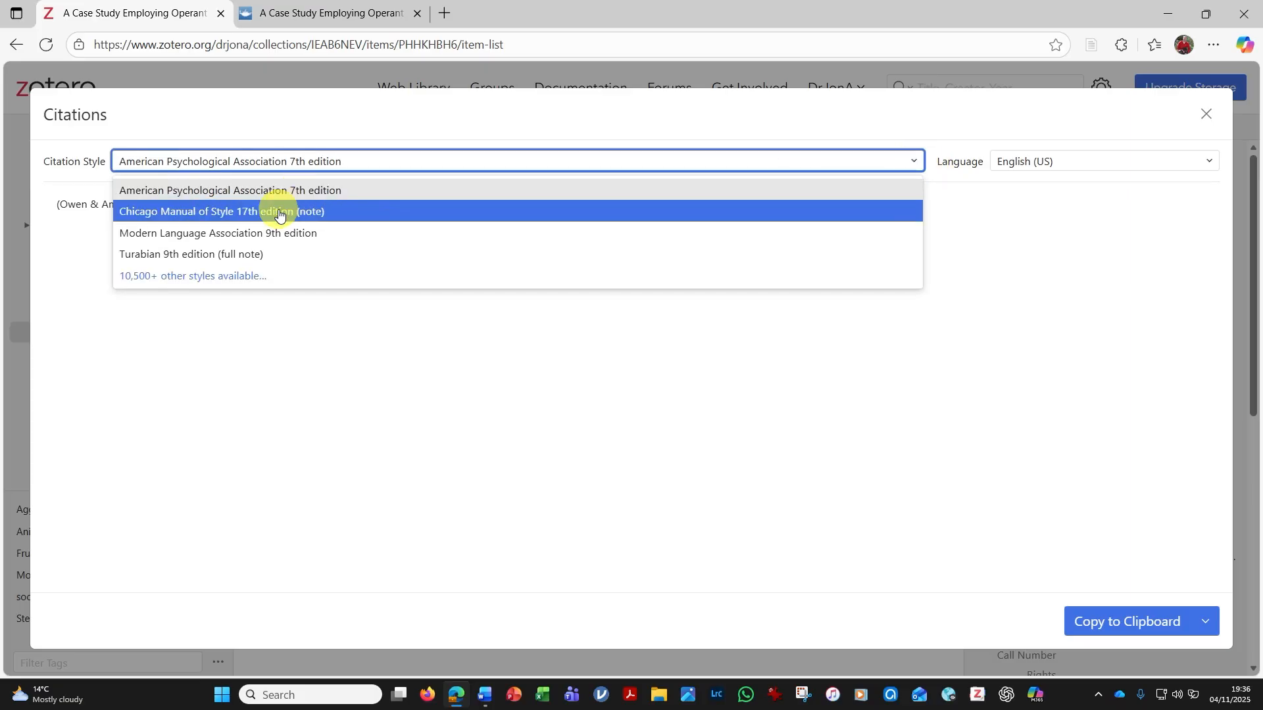
pyautogui.click(210, 276)
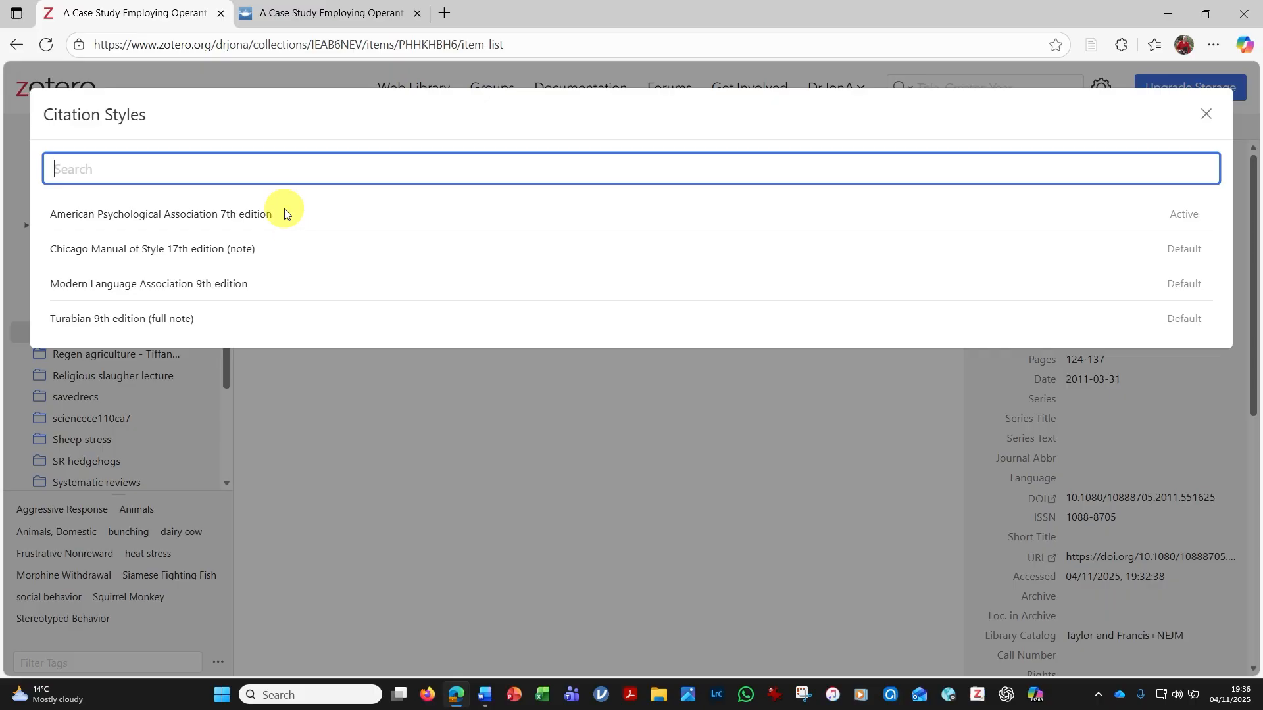
pyautogui.write('cite the,')
pyautogui.press('BackSpace')
pyautogui.write('m')
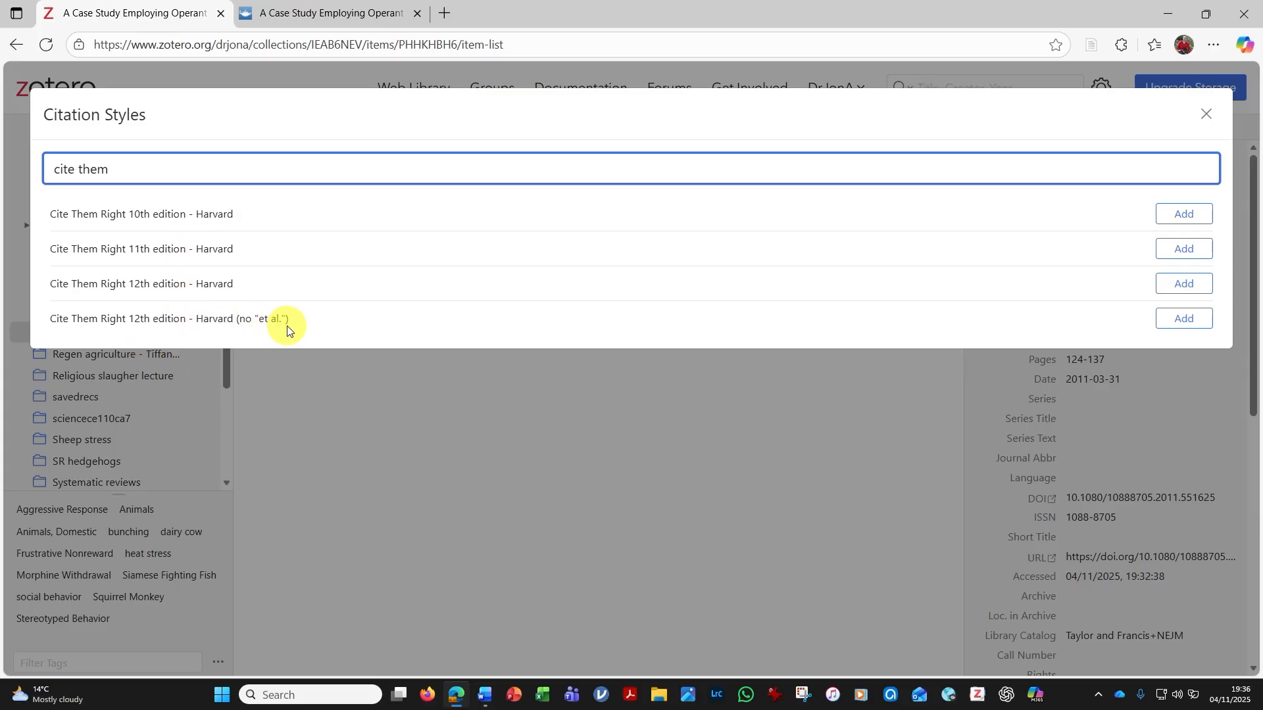
pyautogui.click(147, 325)
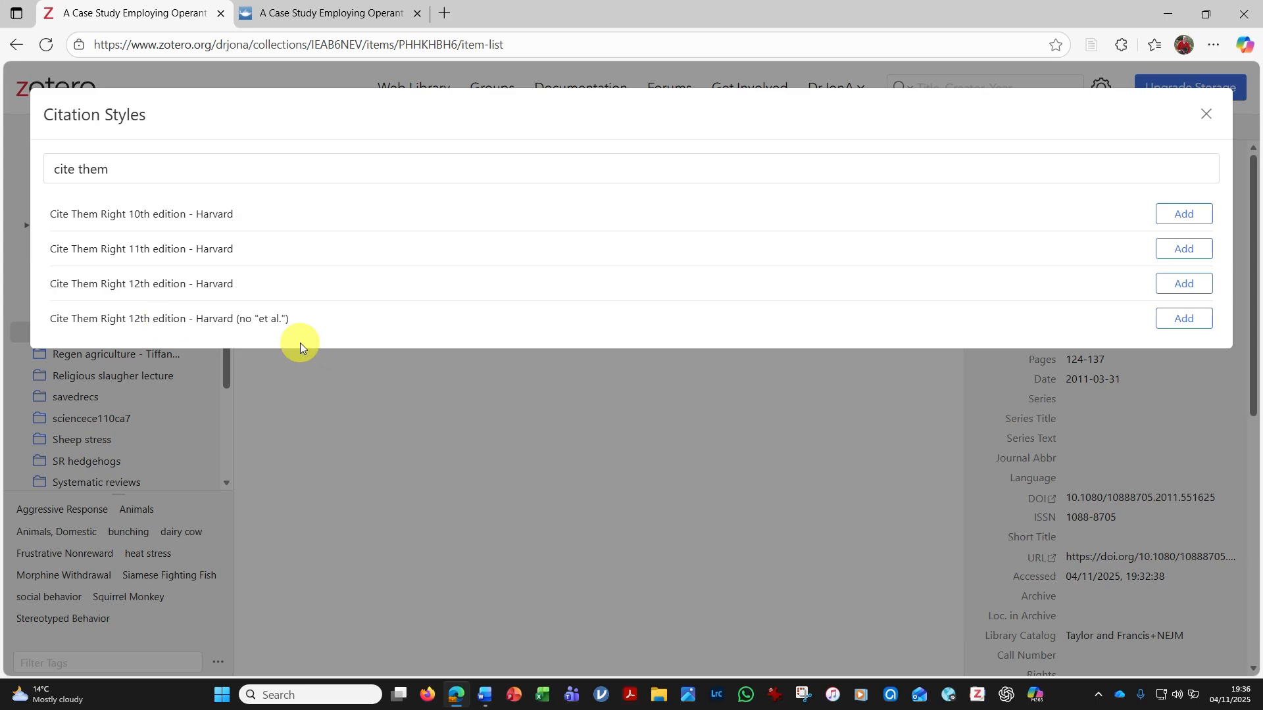
pyautogui.click(1176, 323)
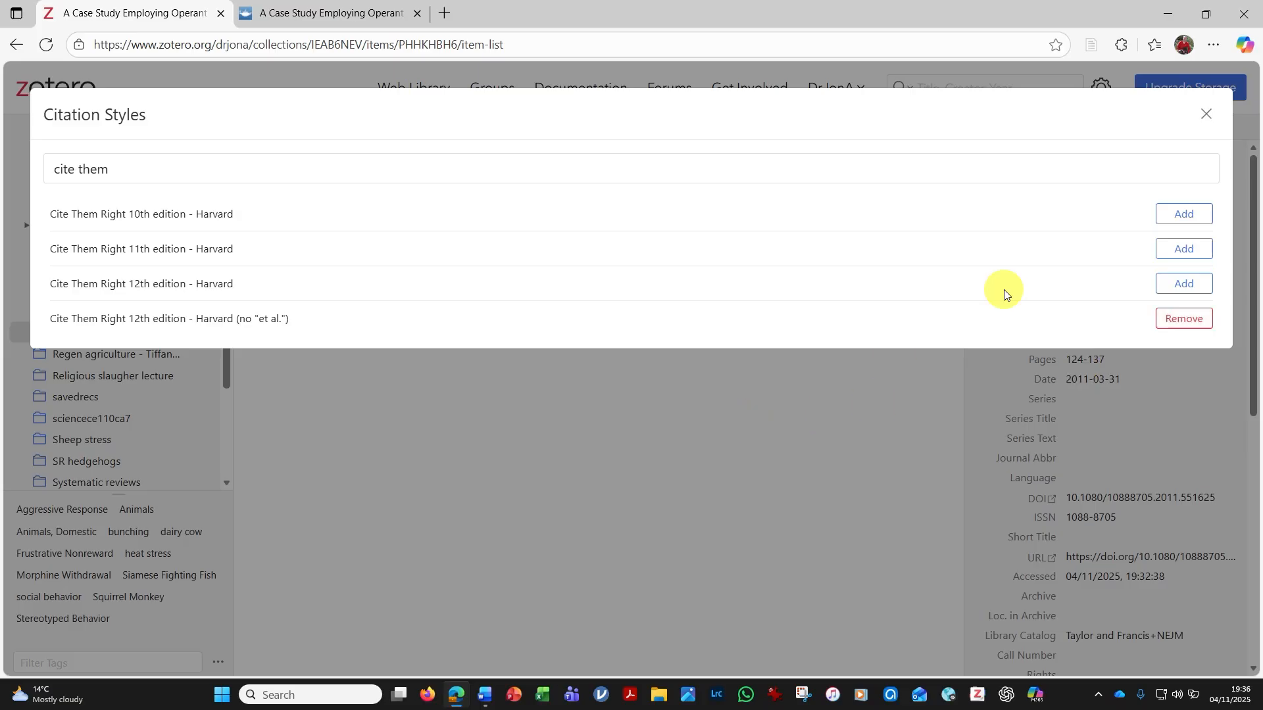
pyautogui.click(1208, 115)
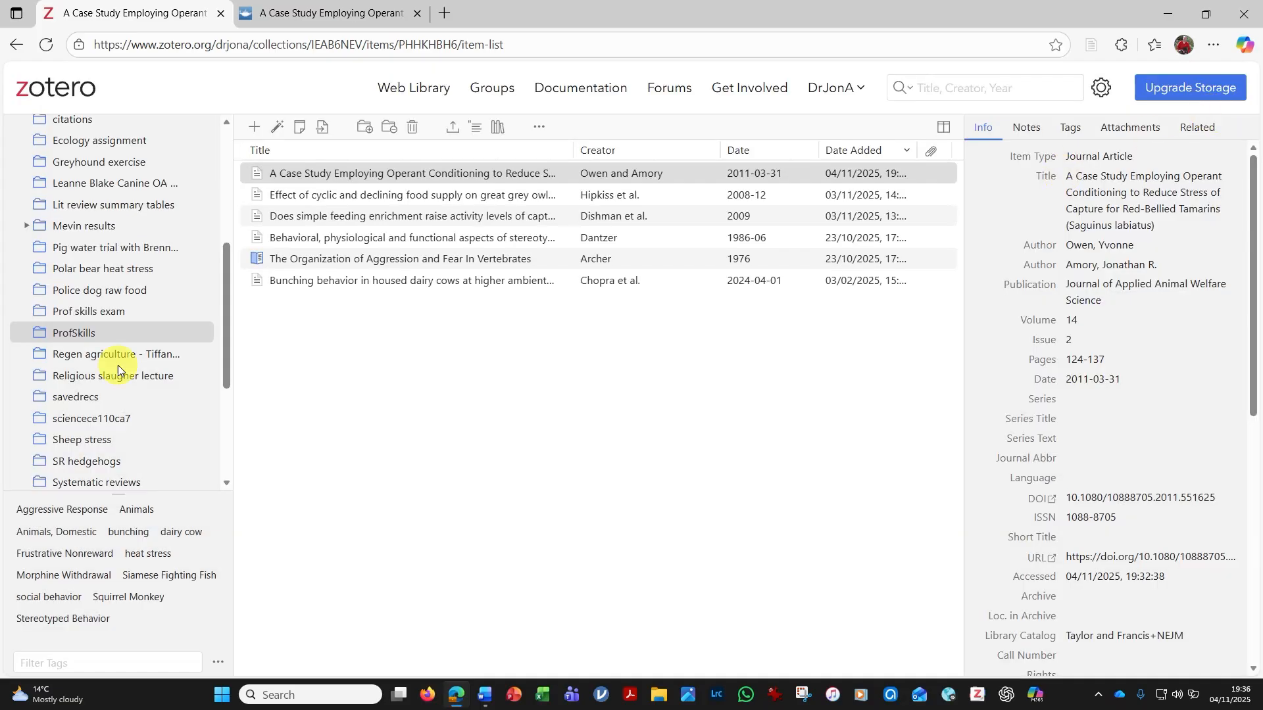
# Copy the tamarin article's citation in Cite Them Right 12th edition - Harvard (no "et al.") and paste it after the tamarin sentence in Word.
pyautogui.click(477, 128)
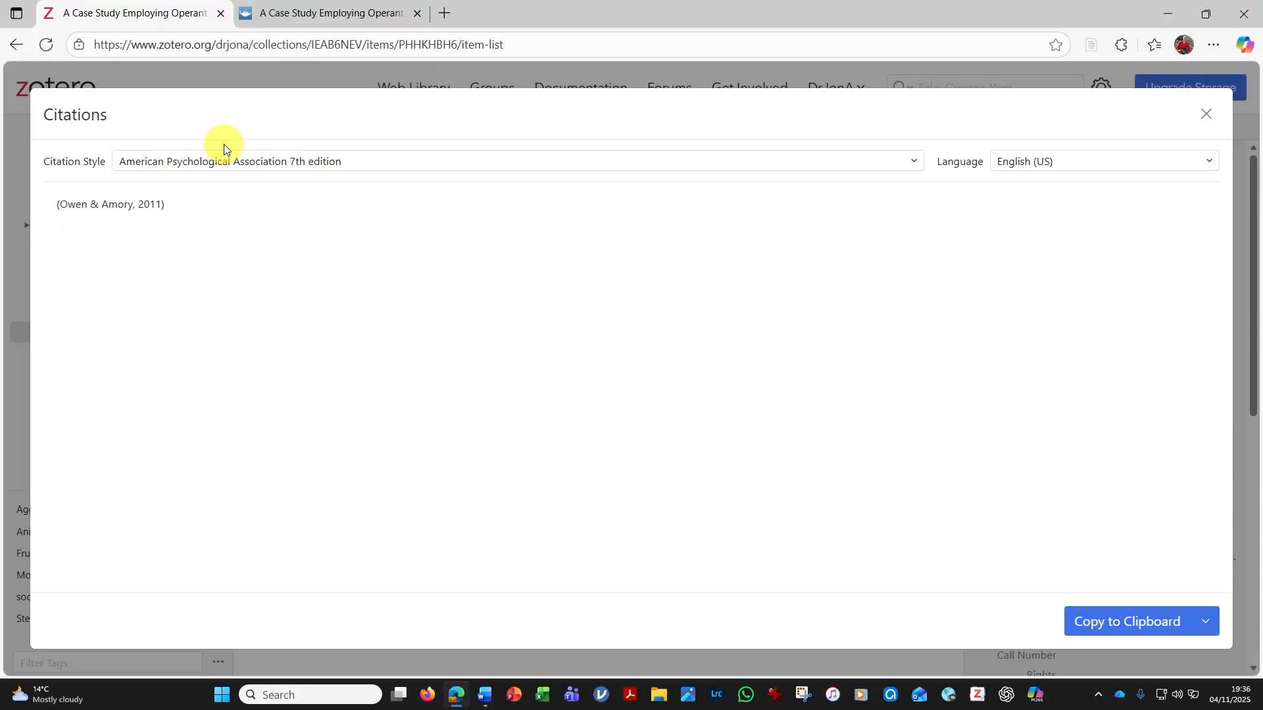
pyautogui.click(918, 161)
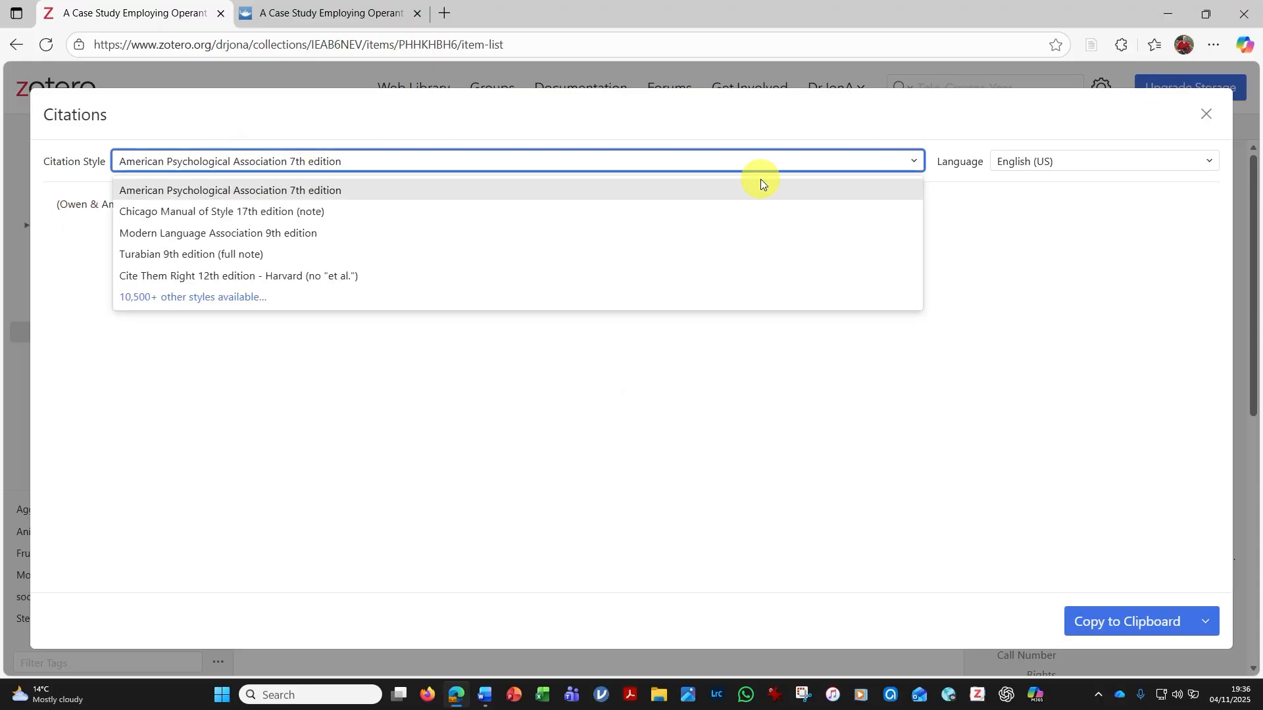
pyautogui.click(402, 276)
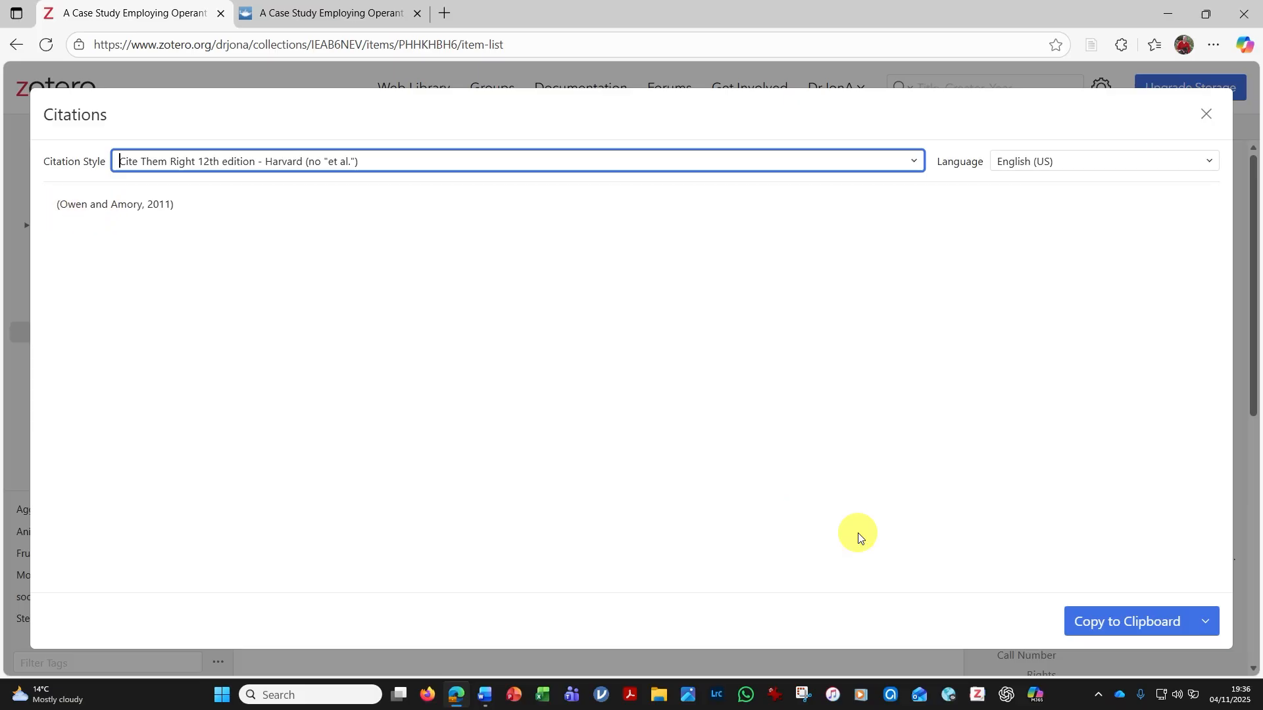
pyautogui.click(1108, 623)
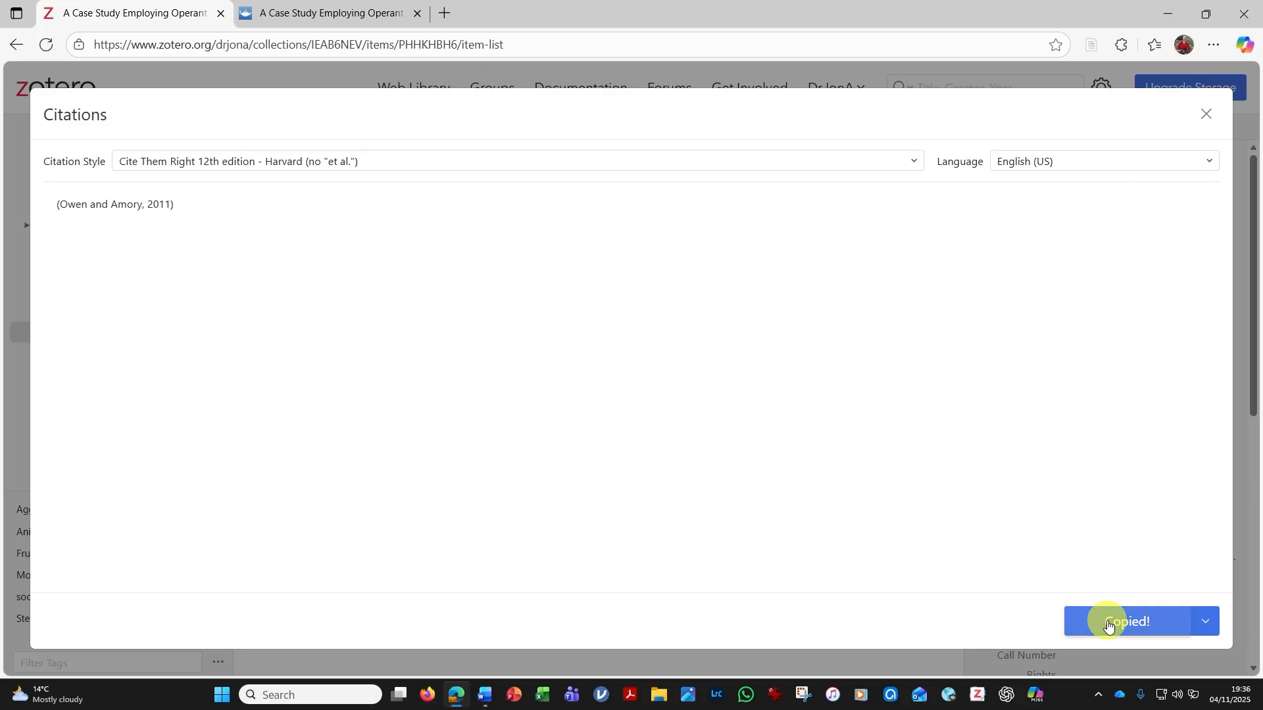
pyautogui.click(485, 695)
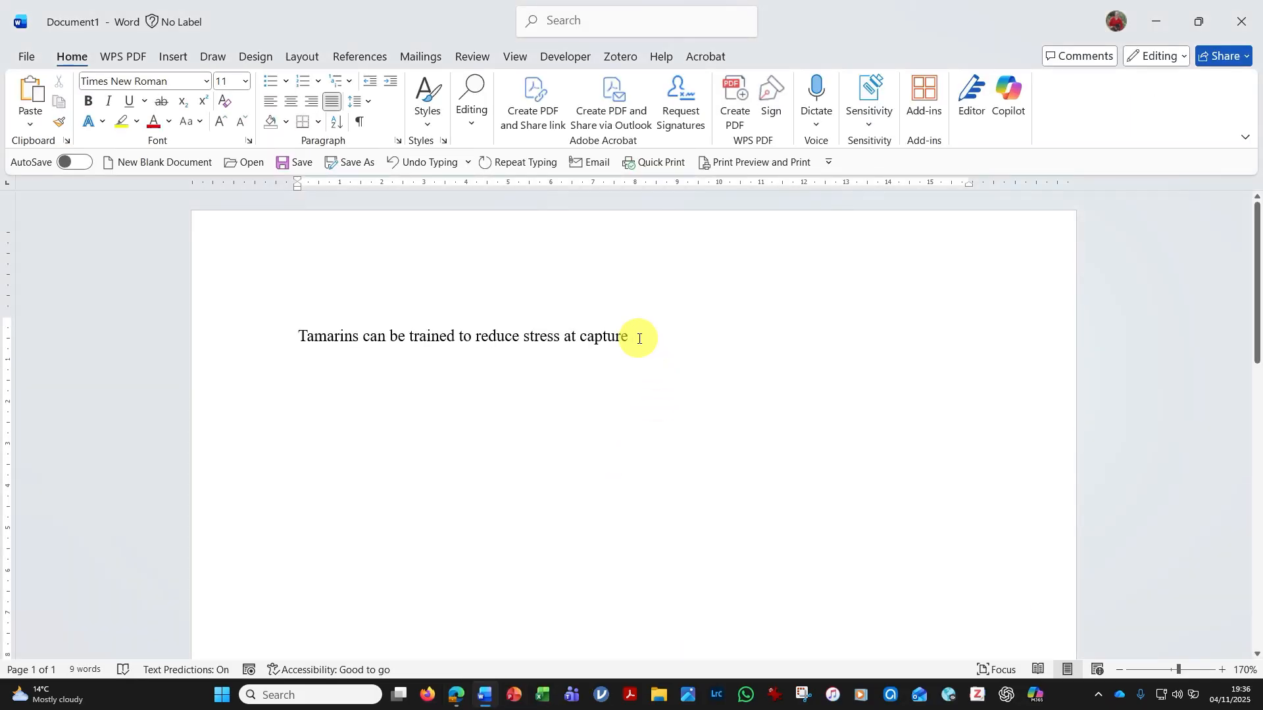
pyautogui.hotkey('ctrl', 'v')
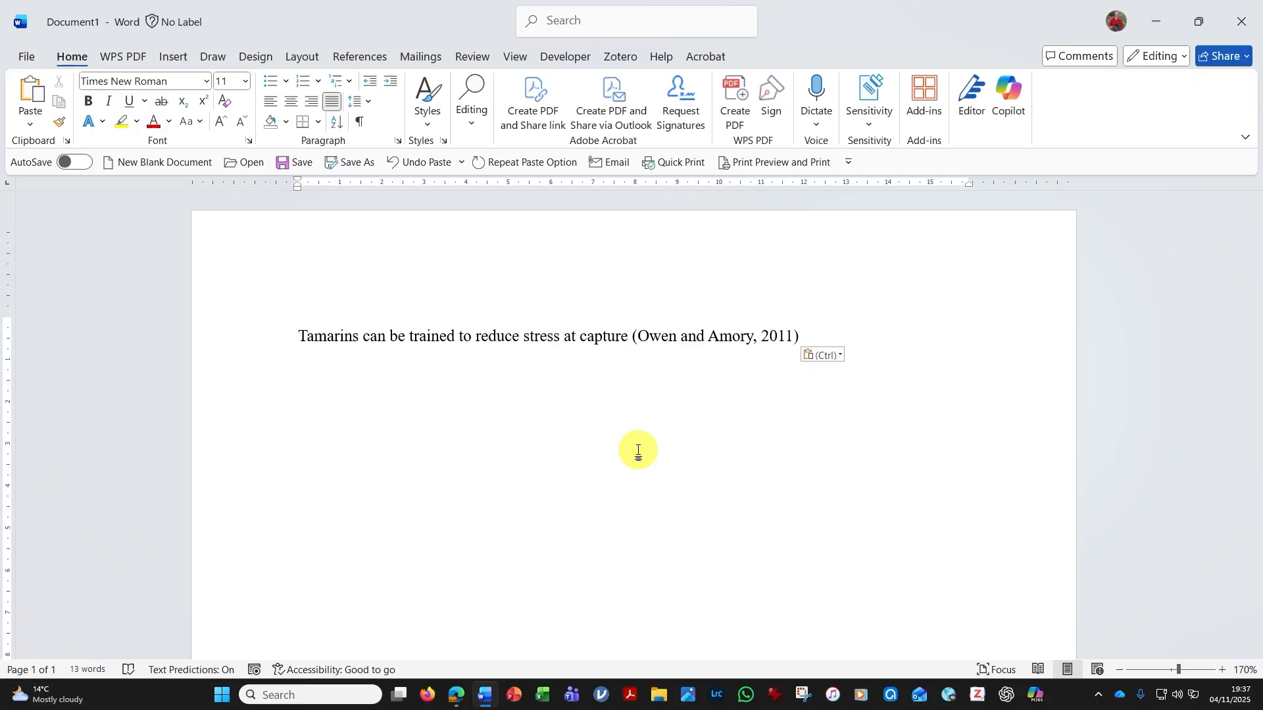
# Write "Cows bunch when they get too warm" on a new line and add the Zotero citation for the article on bunching in housed dairy cows.
pyautogui.press('Return')
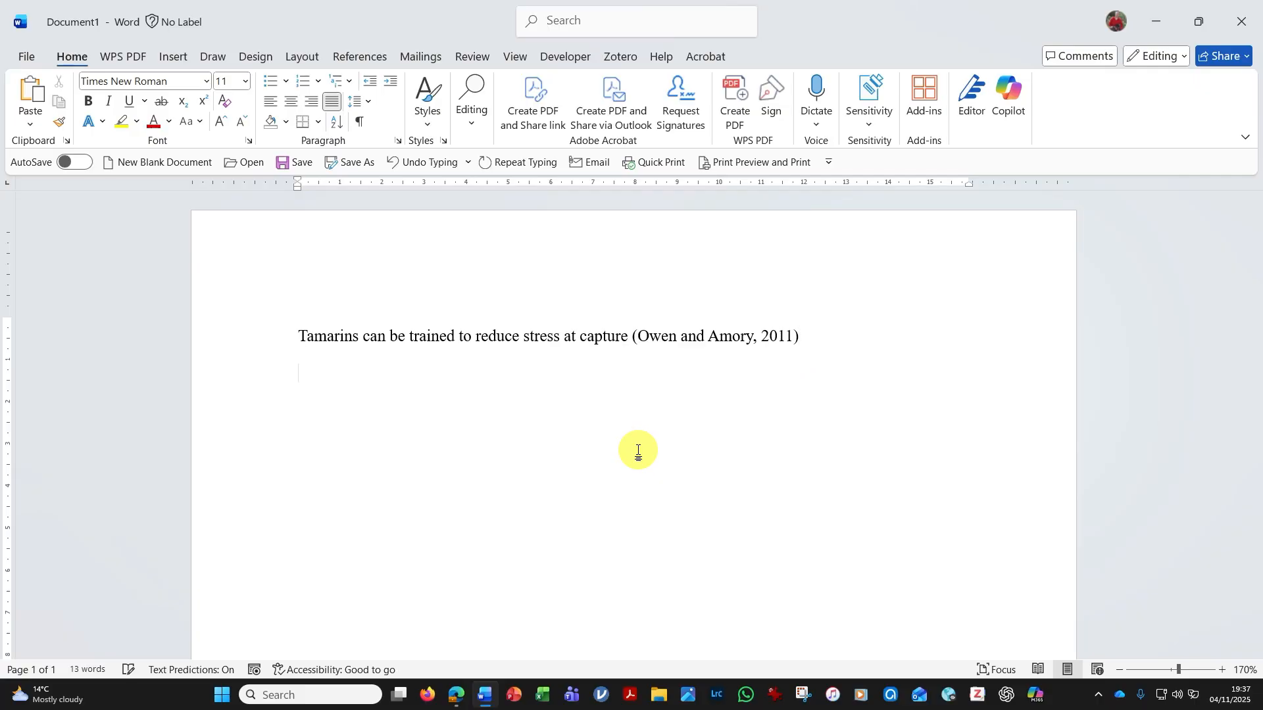
pyautogui.moveTo(461, 688)
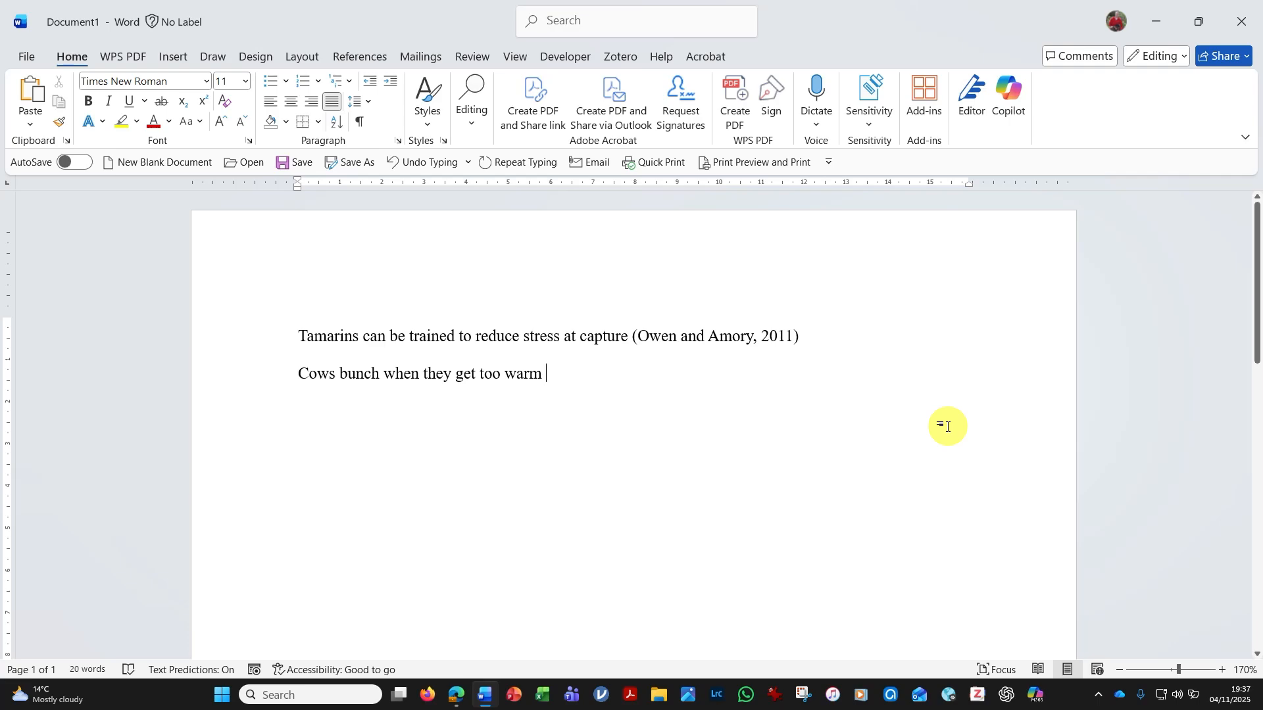
pyautogui.click(456, 692)
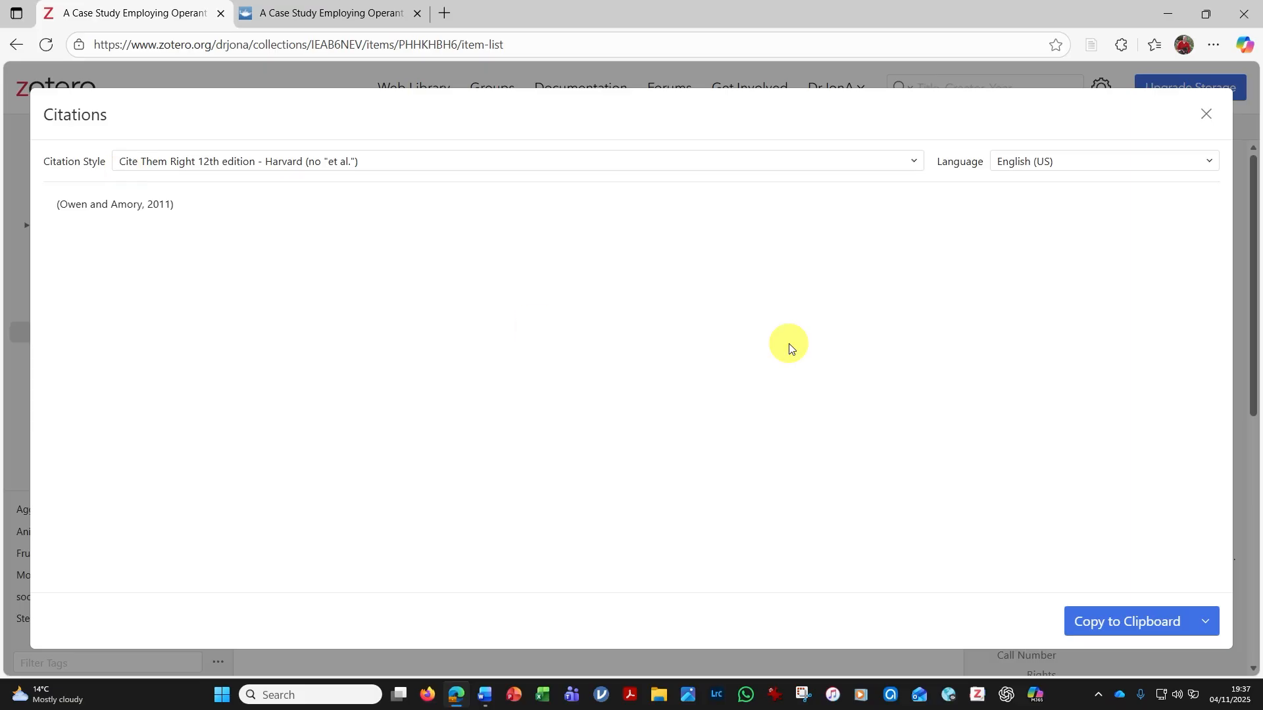
pyautogui.click(1205, 114)
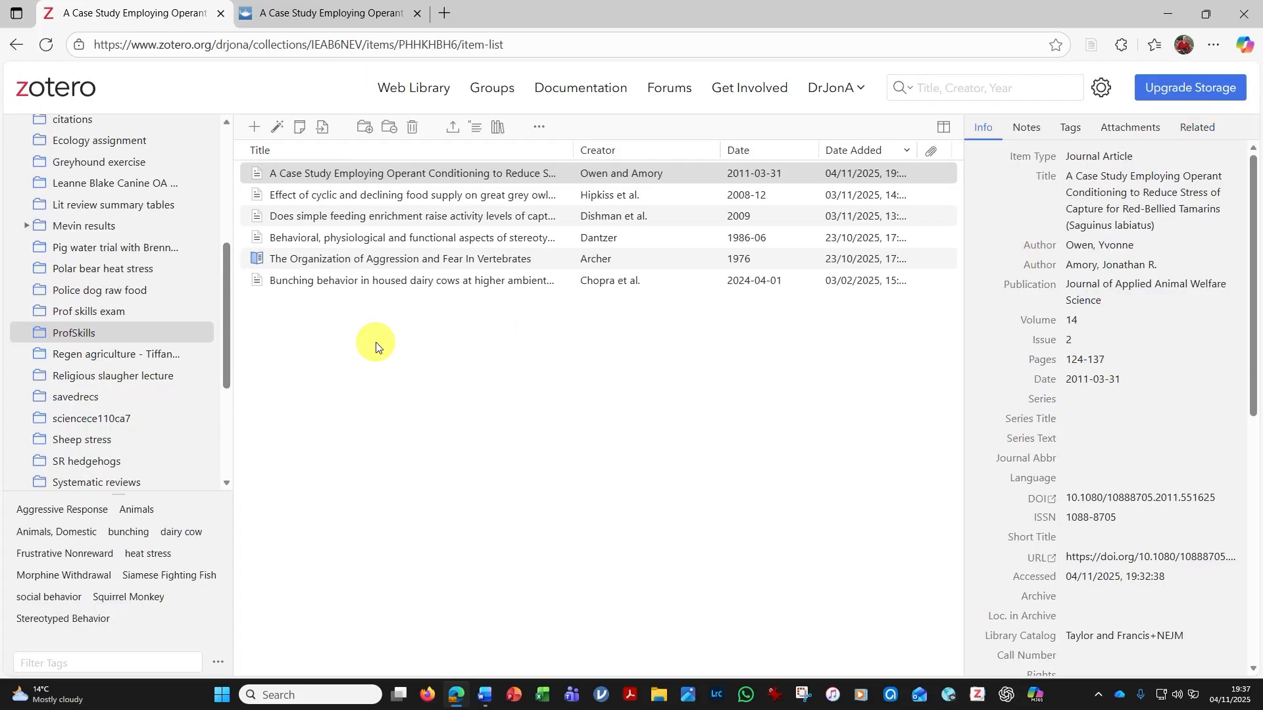
pyautogui.click(405, 283)
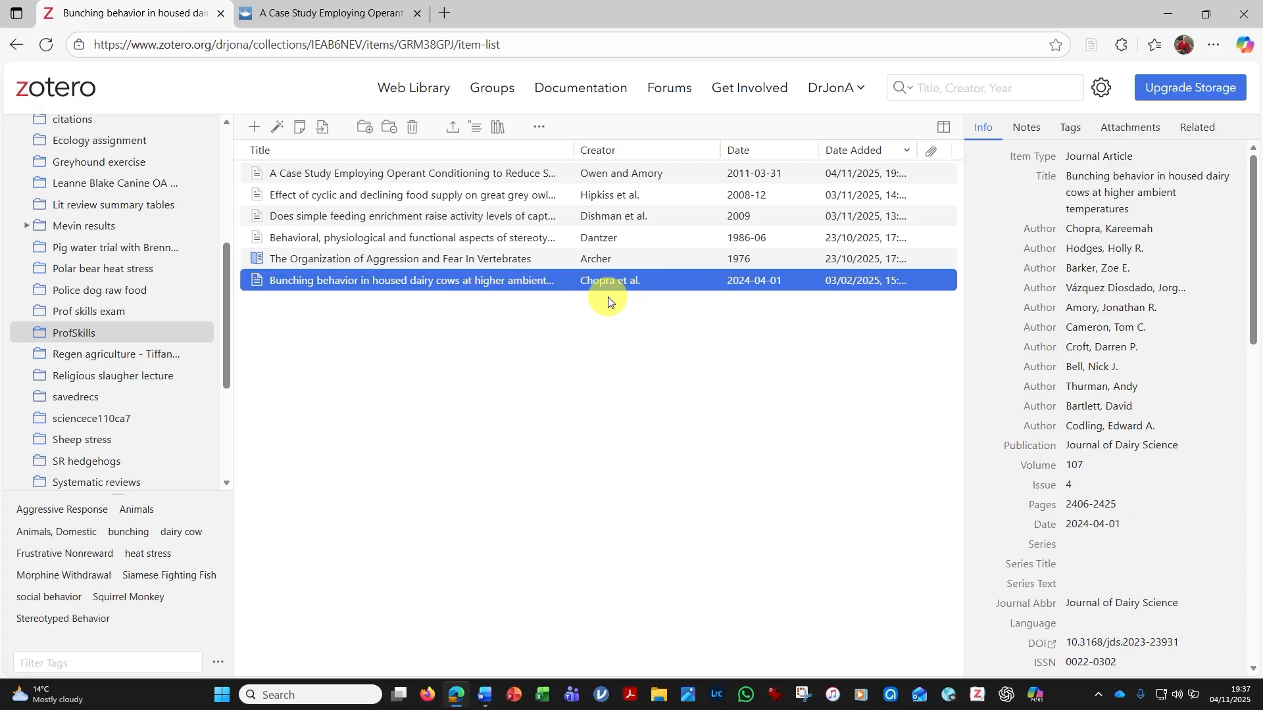
pyautogui.click(474, 130)
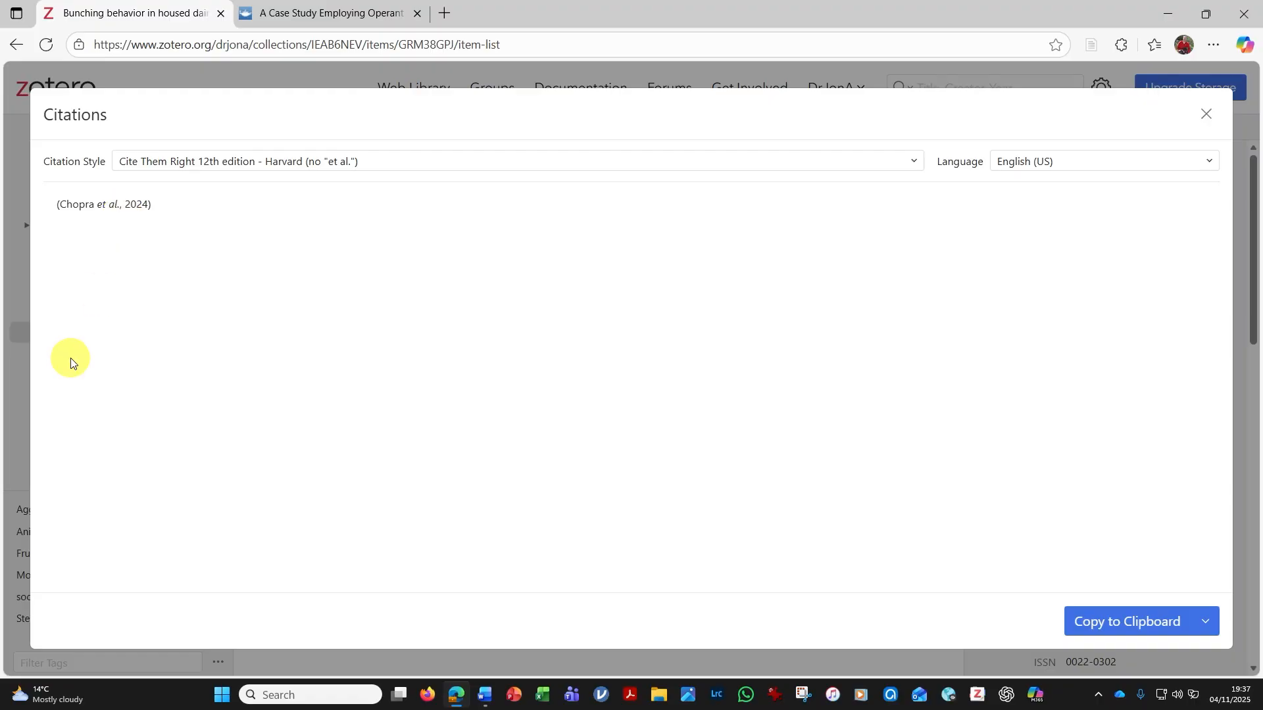
pyautogui.click(1111, 614)
pyautogui.click(485, 695)
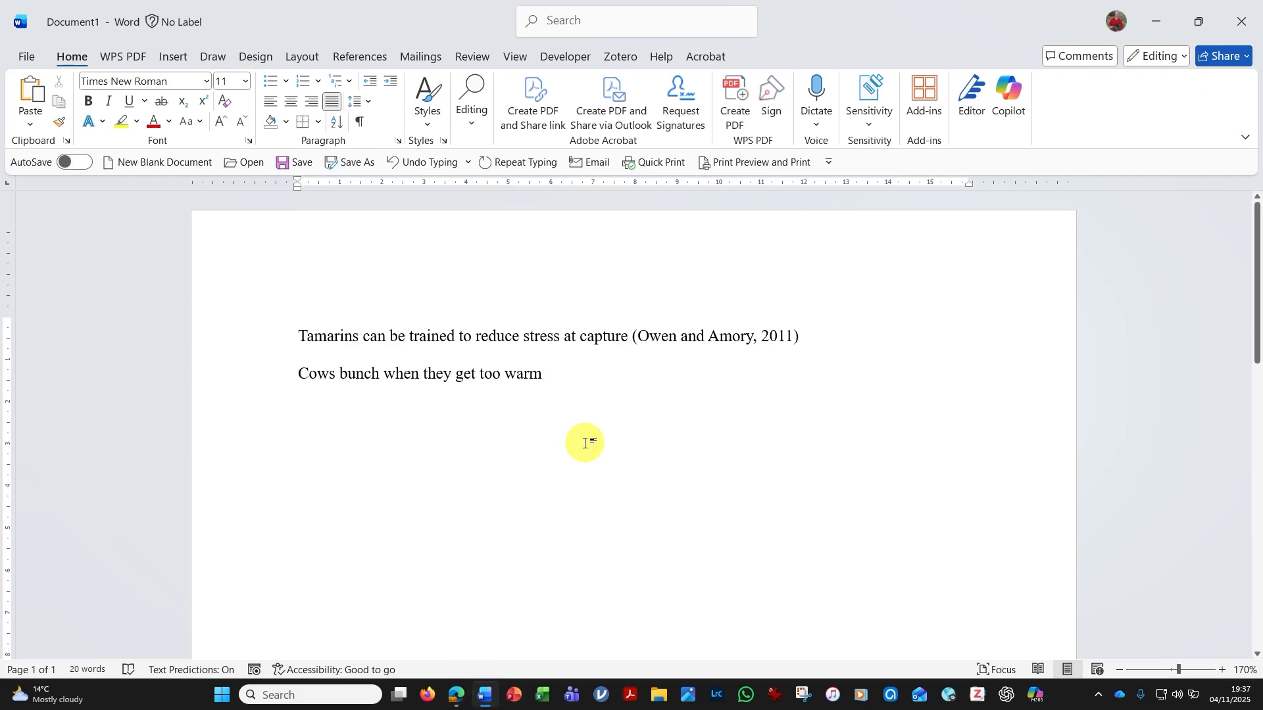
pyautogui.hotkey('ctrl', 'v')
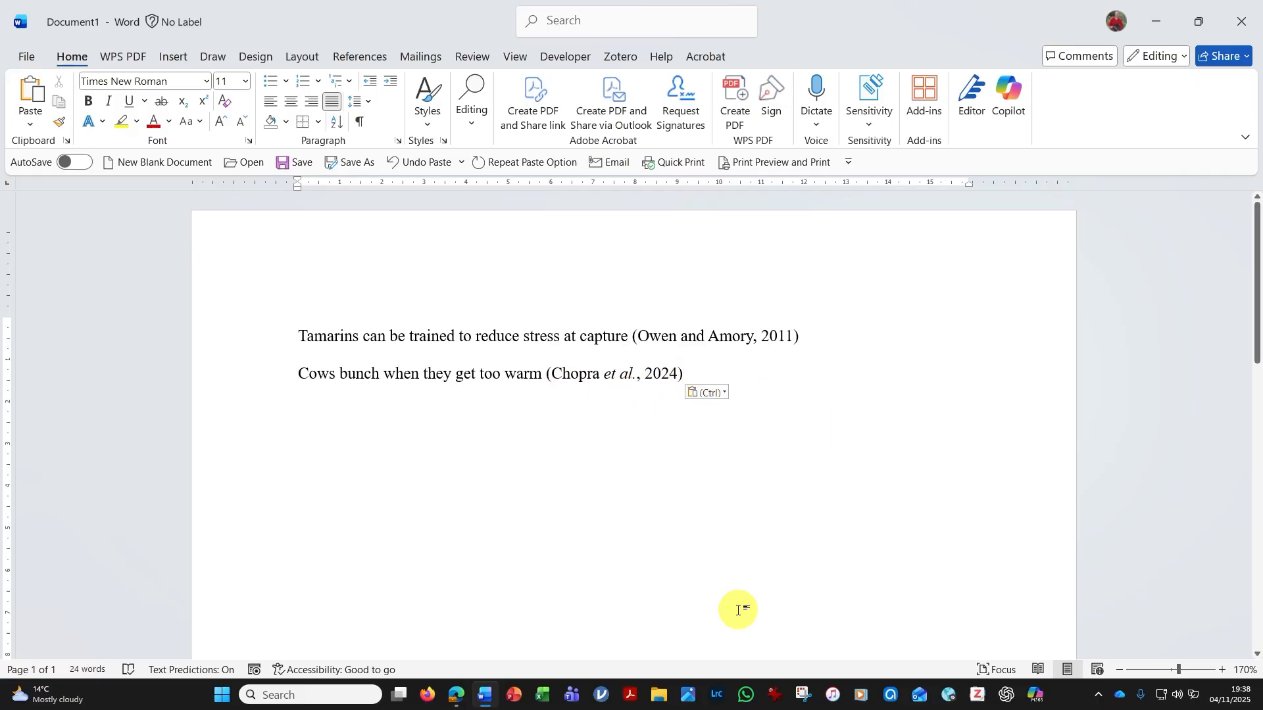
# Add a bold "References" heading below the cow sentence, with an empty line under it.
pyautogui.press('Return')
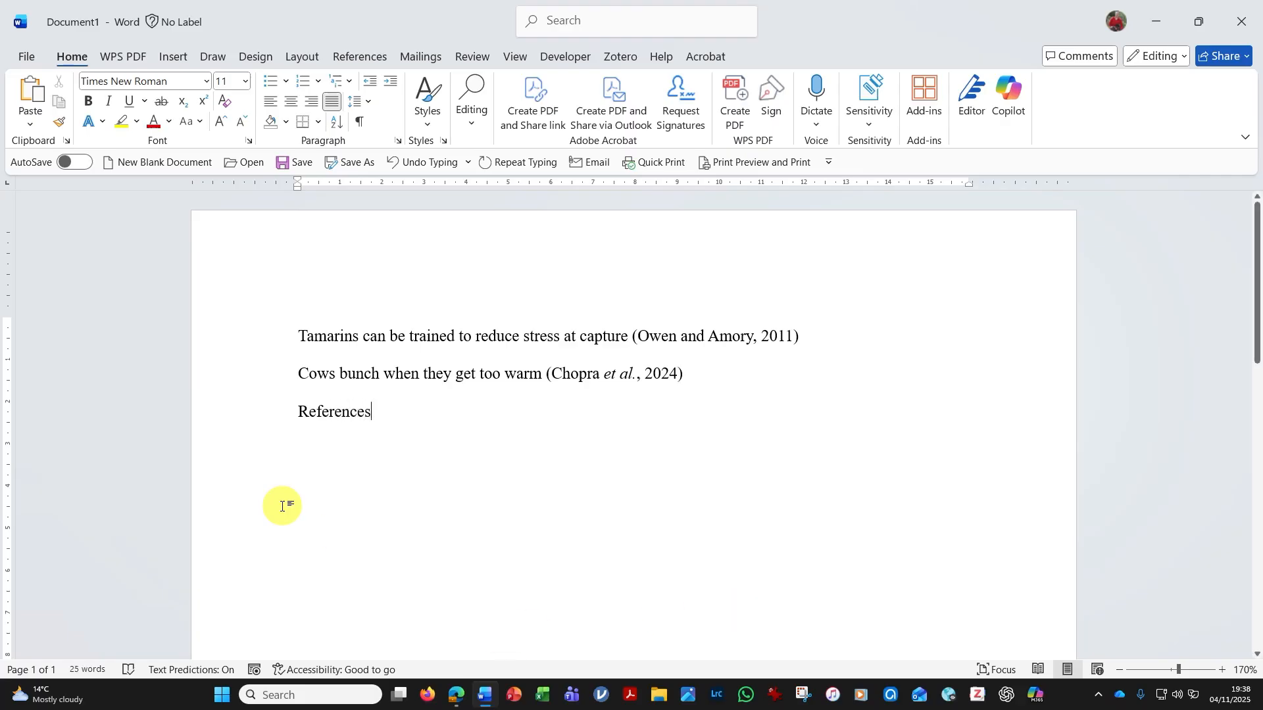
pyautogui.click(243, 421)
pyautogui.hotkey('ctrl', 'b')
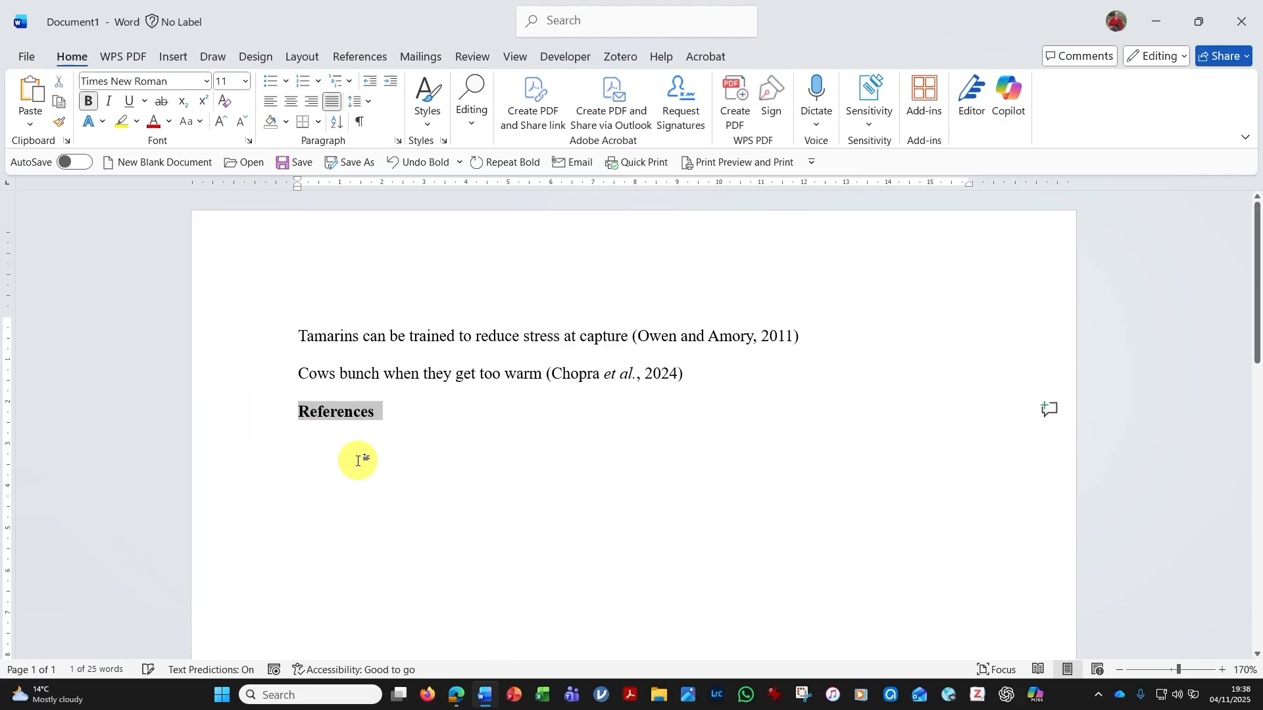
pyautogui.click(393, 419)
pyautogui.press('Return')
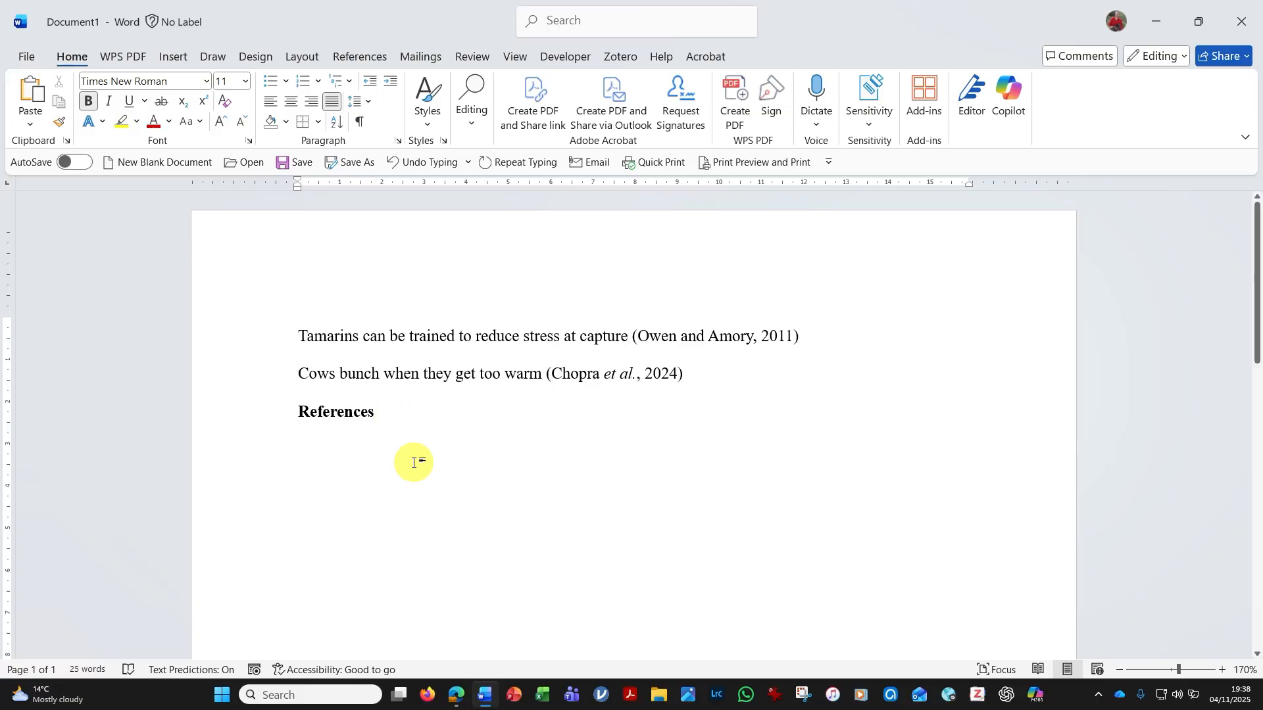
# Switch to Zotero and create a bibliography from all ProfSkills items except "Behavioral, physiological and functional aspects of stereoty...".
pyautogui.click(456, 699)
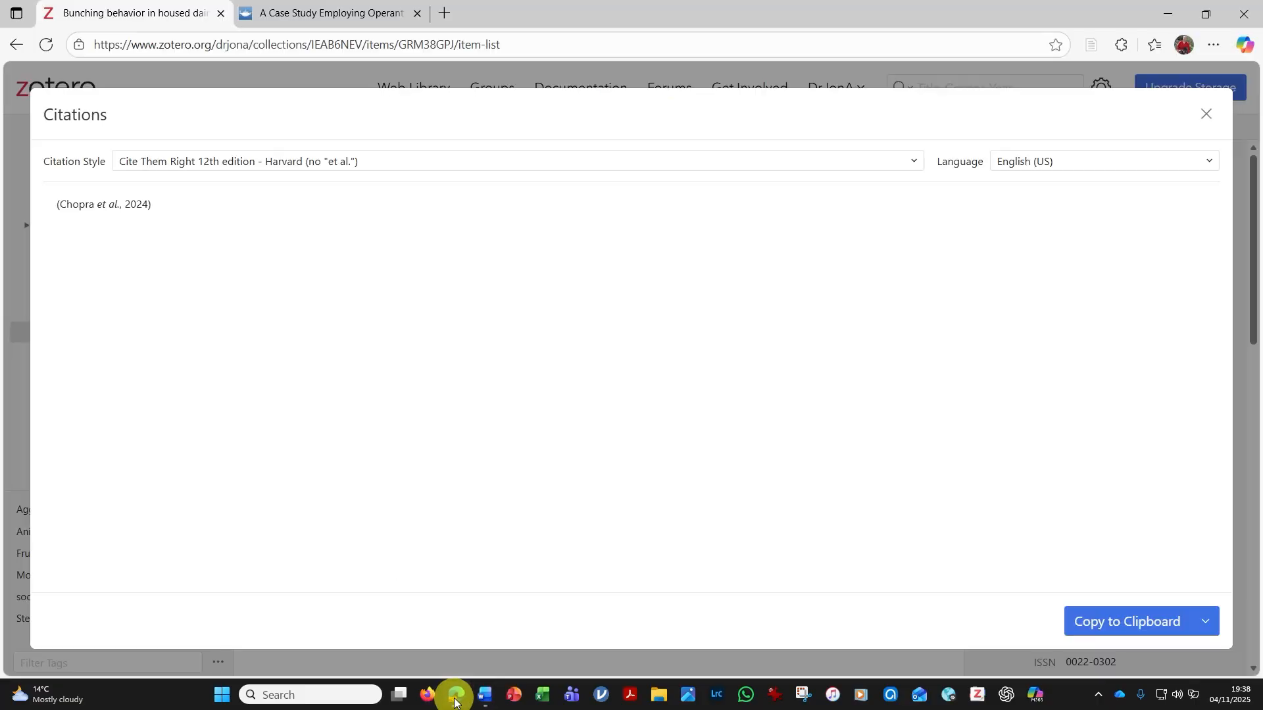
pyautogui.click(1204, 117)
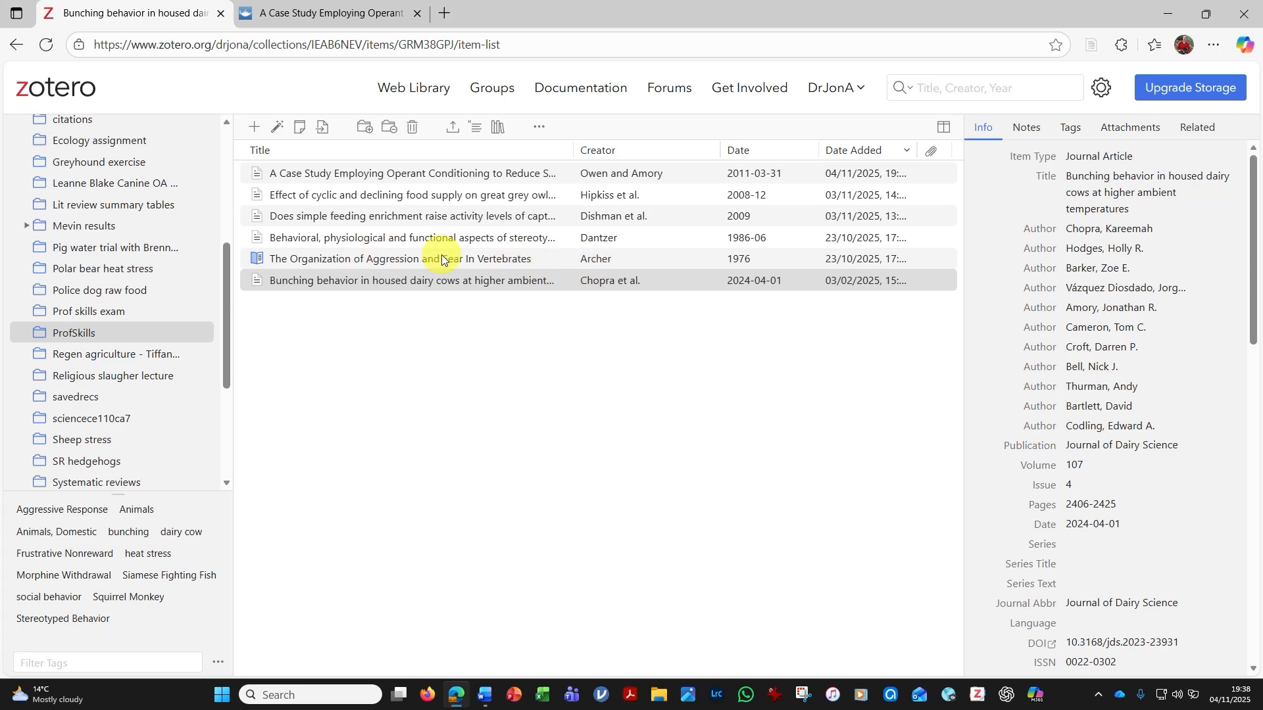
pyautogui.click(474, 179)
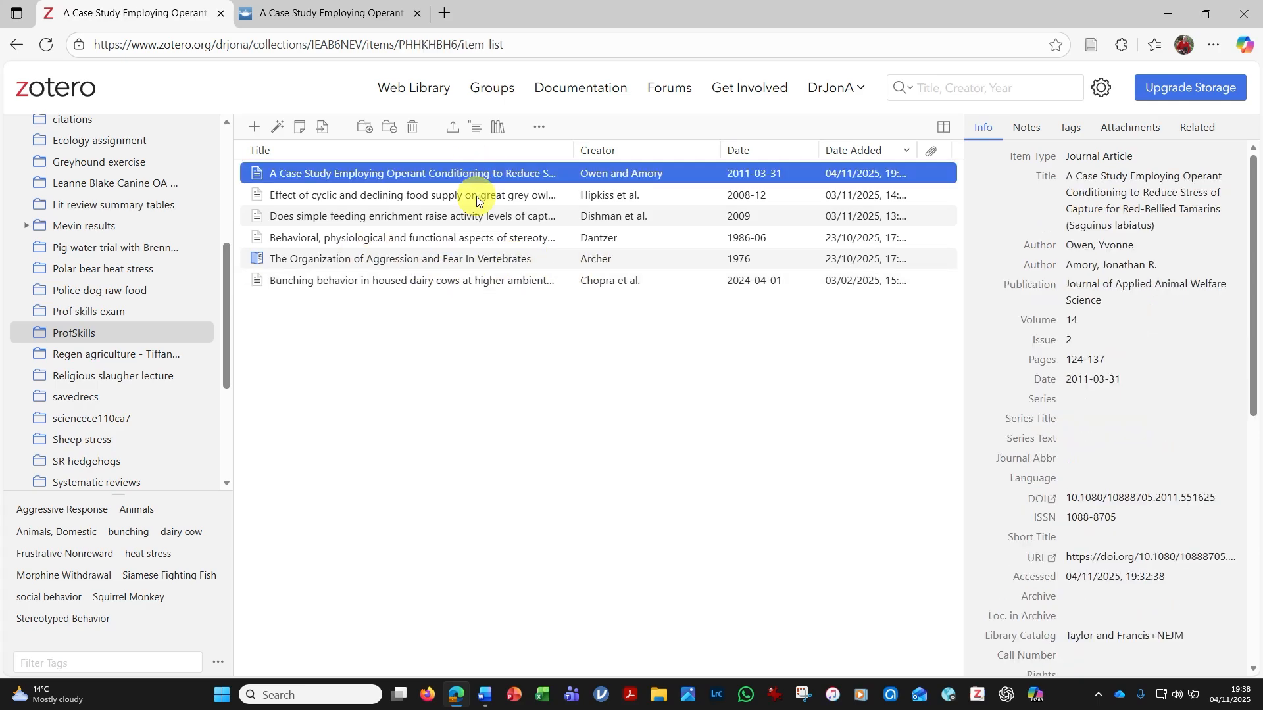
pyautogui.keyDown('ctrl'); pyautogui.click(534, 196); pyautogui.keyUp('ctrl')
pyautogui.keyDown('ctrl'); pyautogui.click(529, 223); pyautogui.keyUp('ctrl')
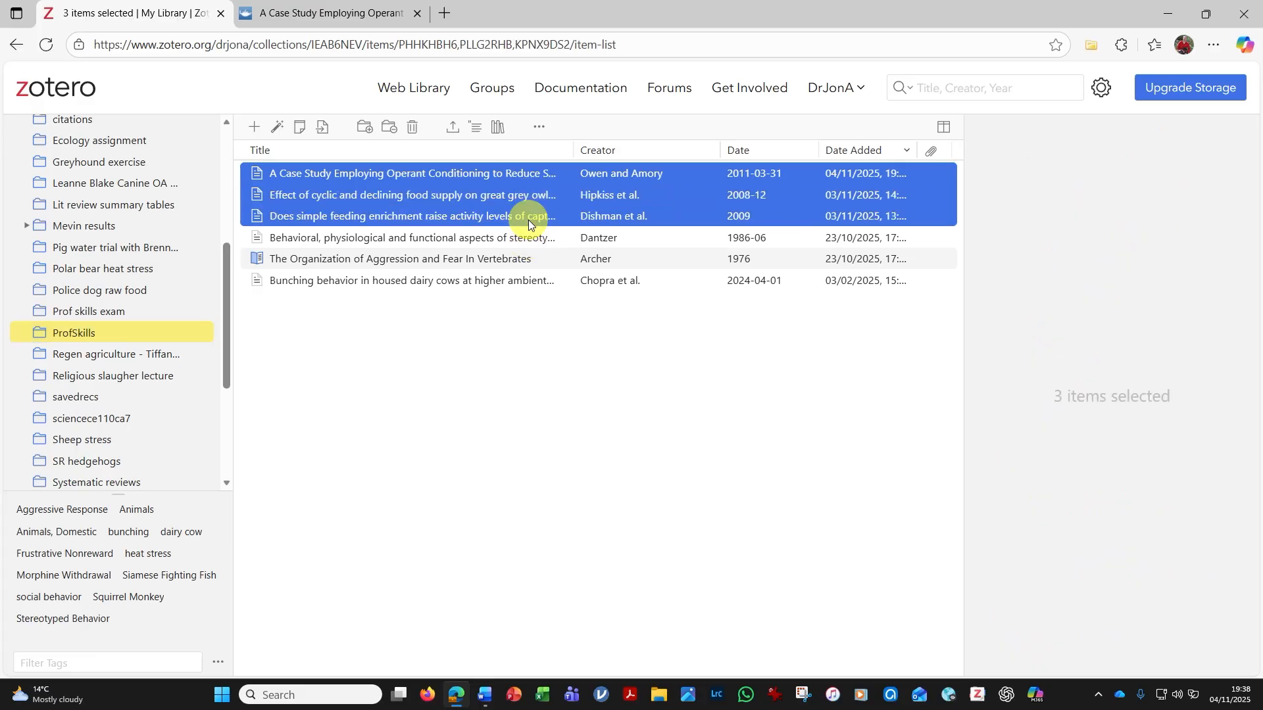
pyautogui.keyDown('ctrl'); pyautogui.click(526, 242); pyautogui.keyUp('ctrl')
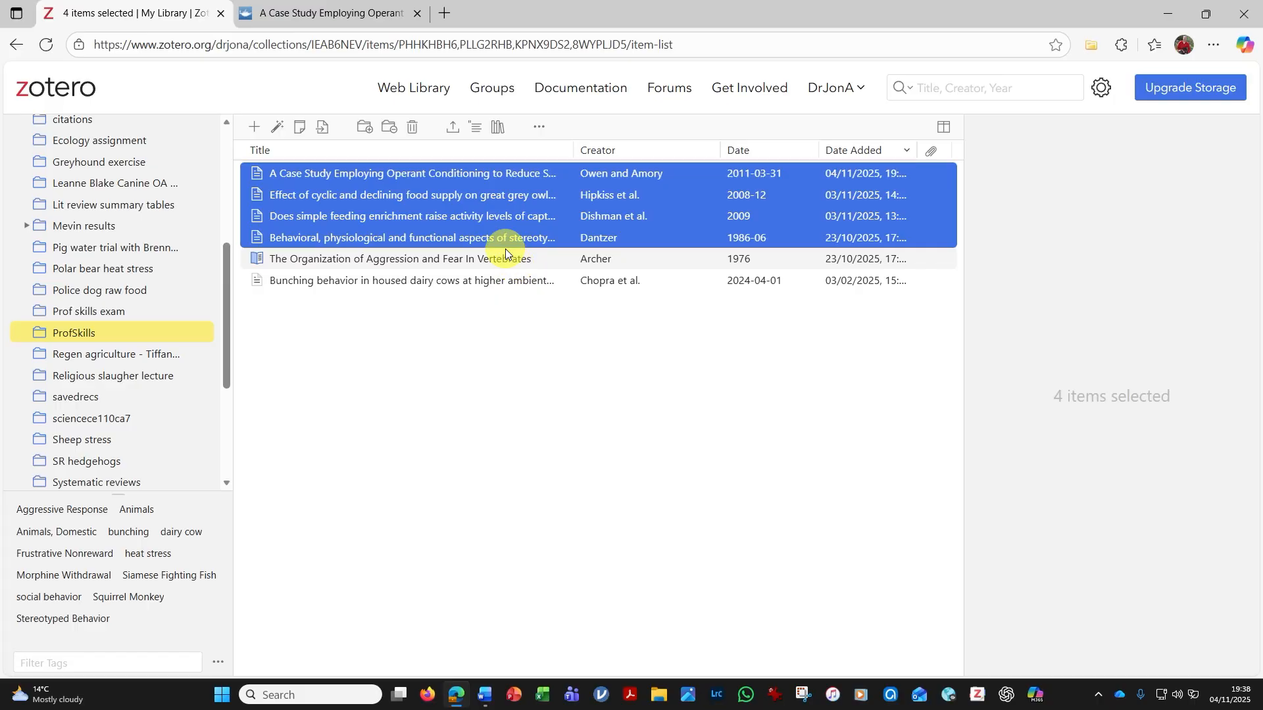
pyautogui.keyDown('ctrl'); pyautogui.click(502, 242); pyautogui.keyUp('ctrl')
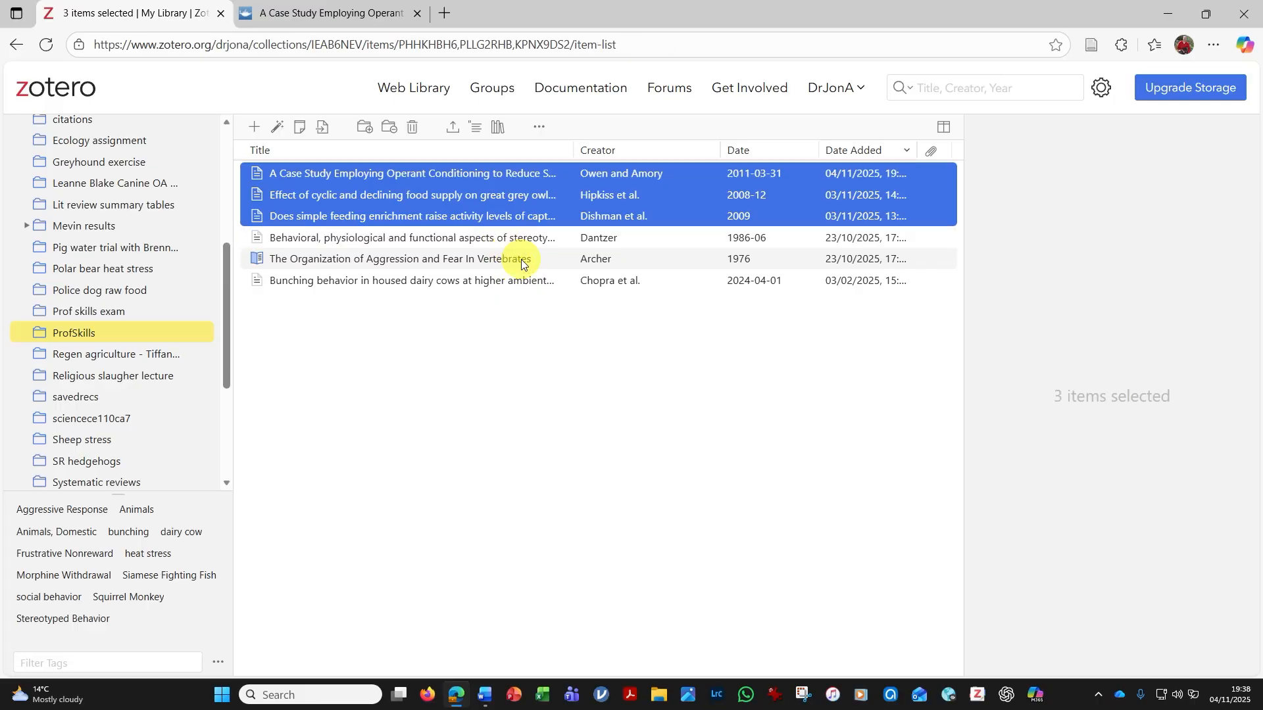
pyautogui.keyDown('ctrl'); pyautogui.click(490, 263); pyautogui.keyUp('ctrl')
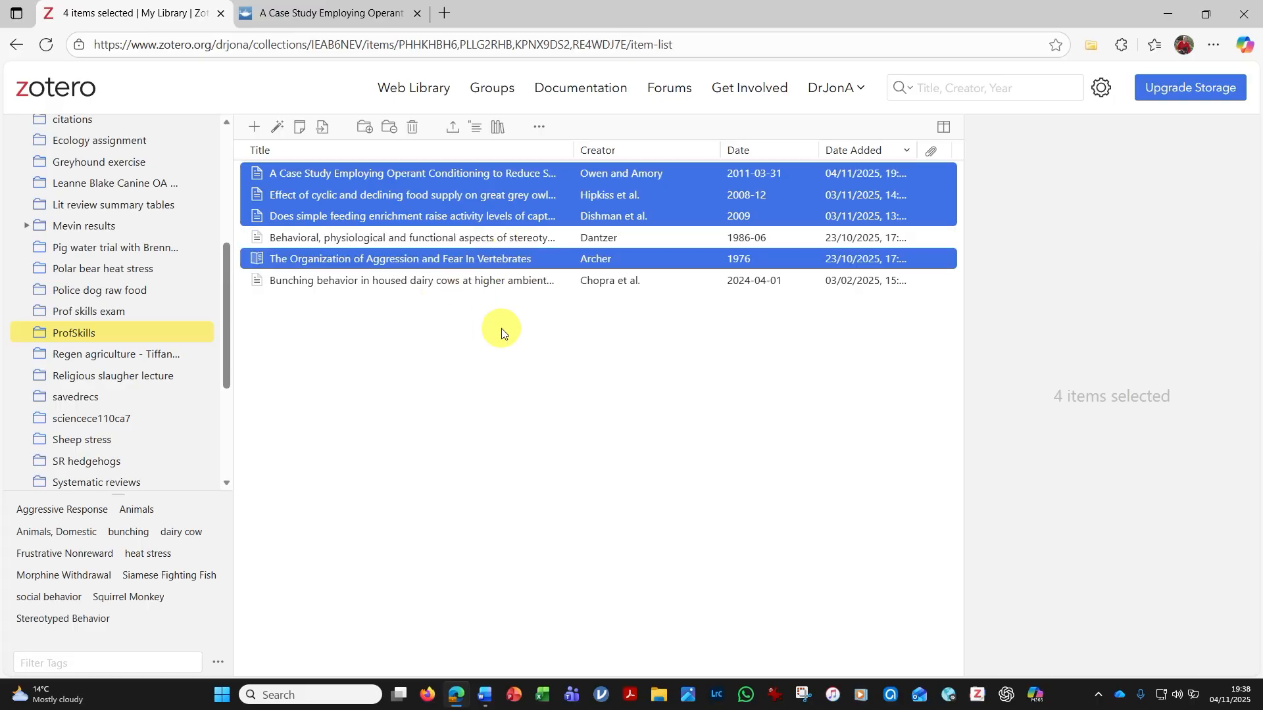
pyautogui.keyDown('ctrl'); pyautogui.click(472, 288); pyautogui.keyUp('ctrl')
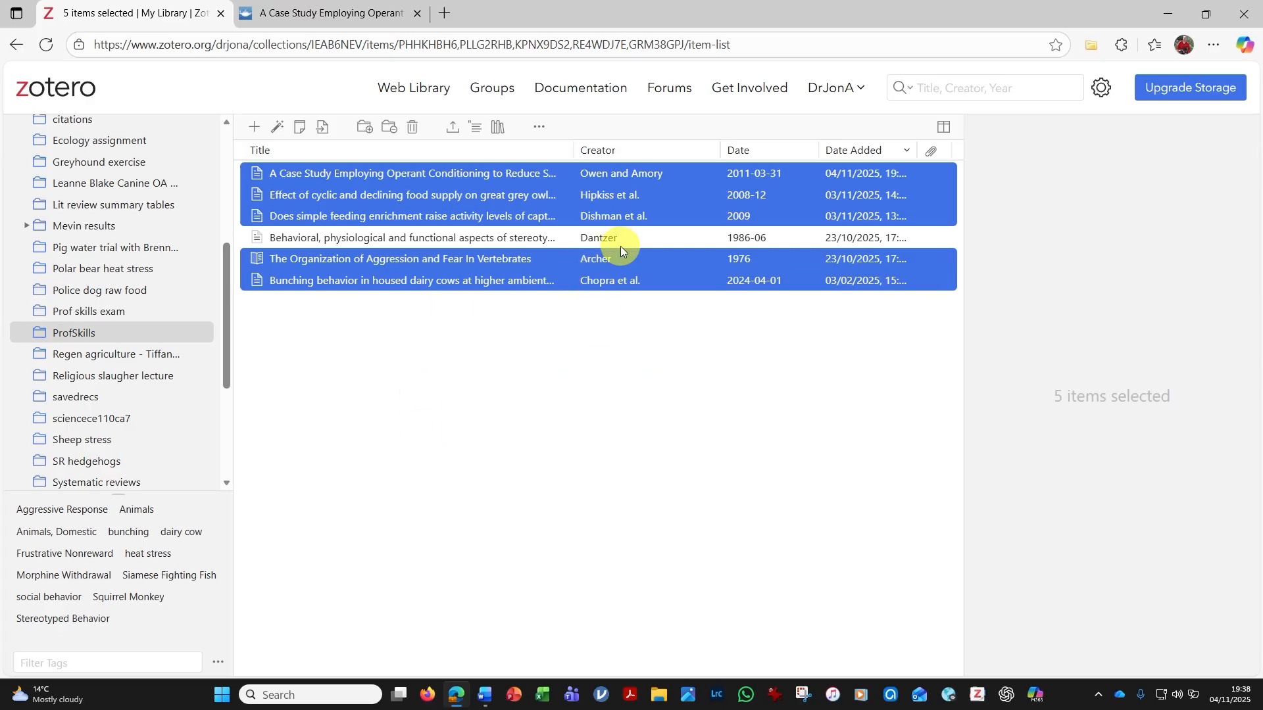
pyautogui.click(496, 130)
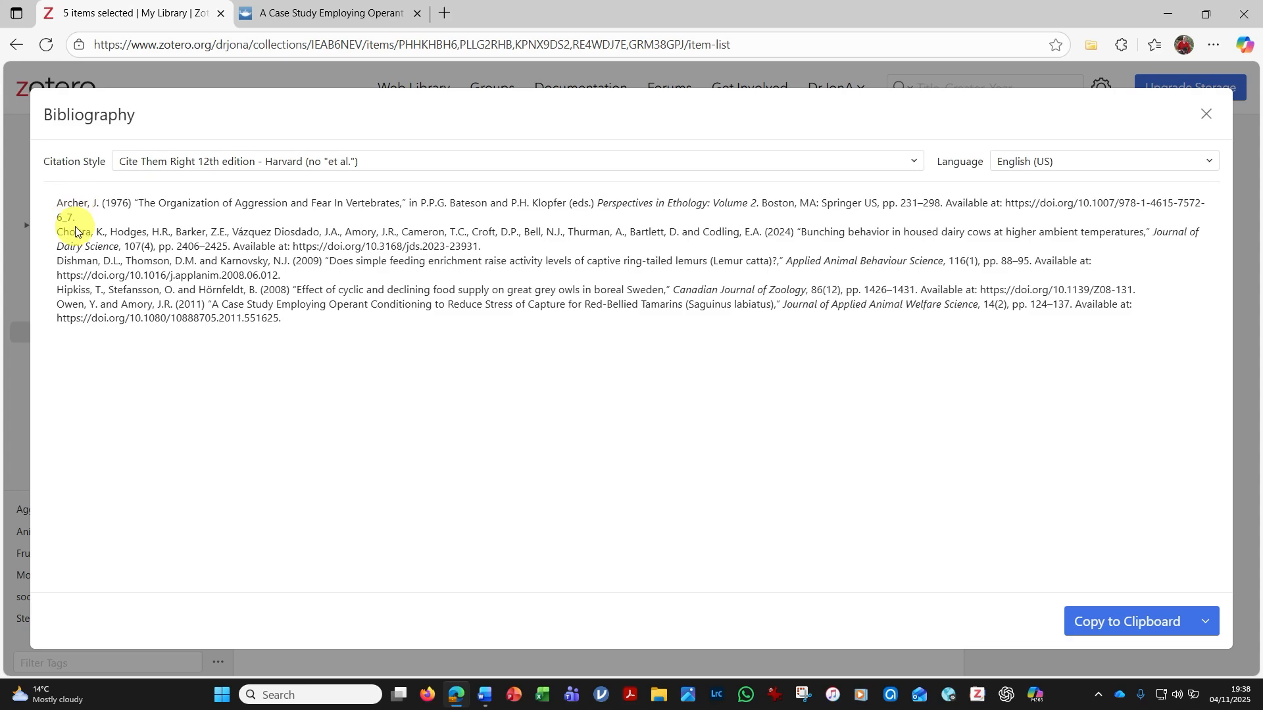
# Copy the generated bibliography to the clipboard and paste it under the References heading in the Word document.
pyautogui.click(1123, 618)
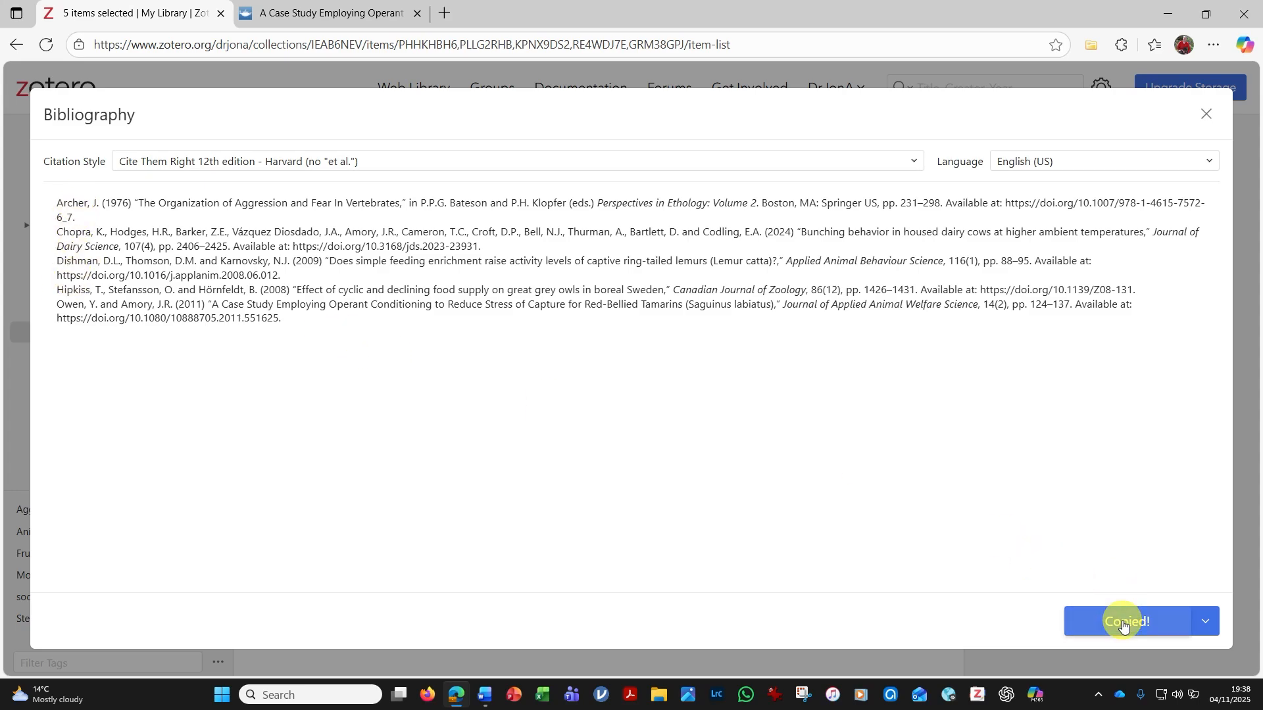
pyautogui.click(486, 702)
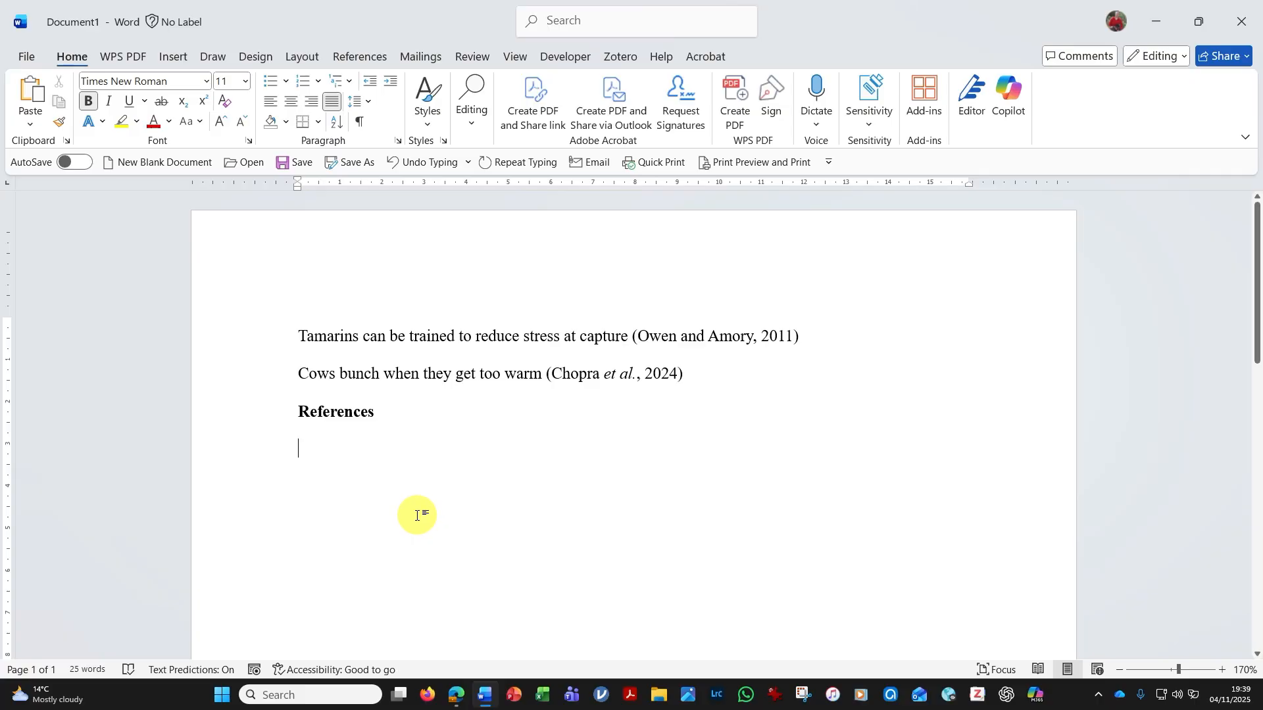
pyautogui.hotkey('ctrl', 'v')
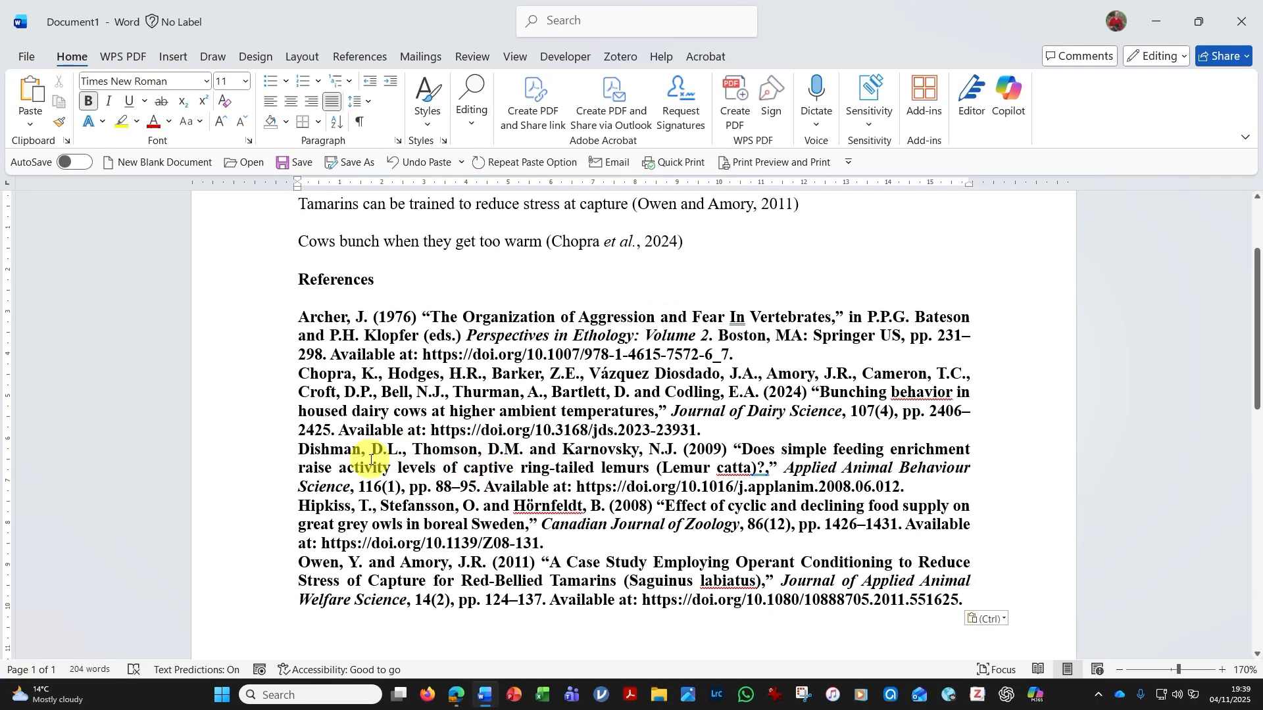
# Remove the bold formatting from all the pasted reference entries, leaving the References heading bold.
pyautogui.click(317, 281)
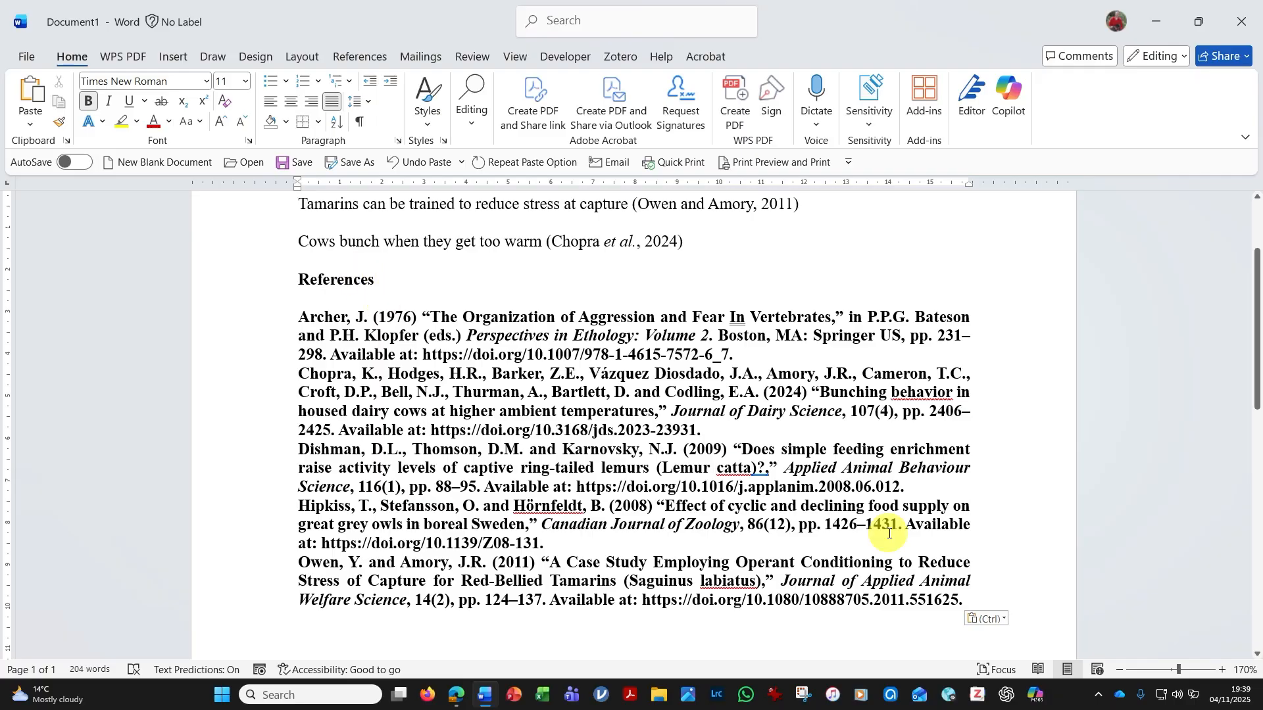
pyautogui.moveTo(962, 599); pyautogui.dragTo(296, 307)
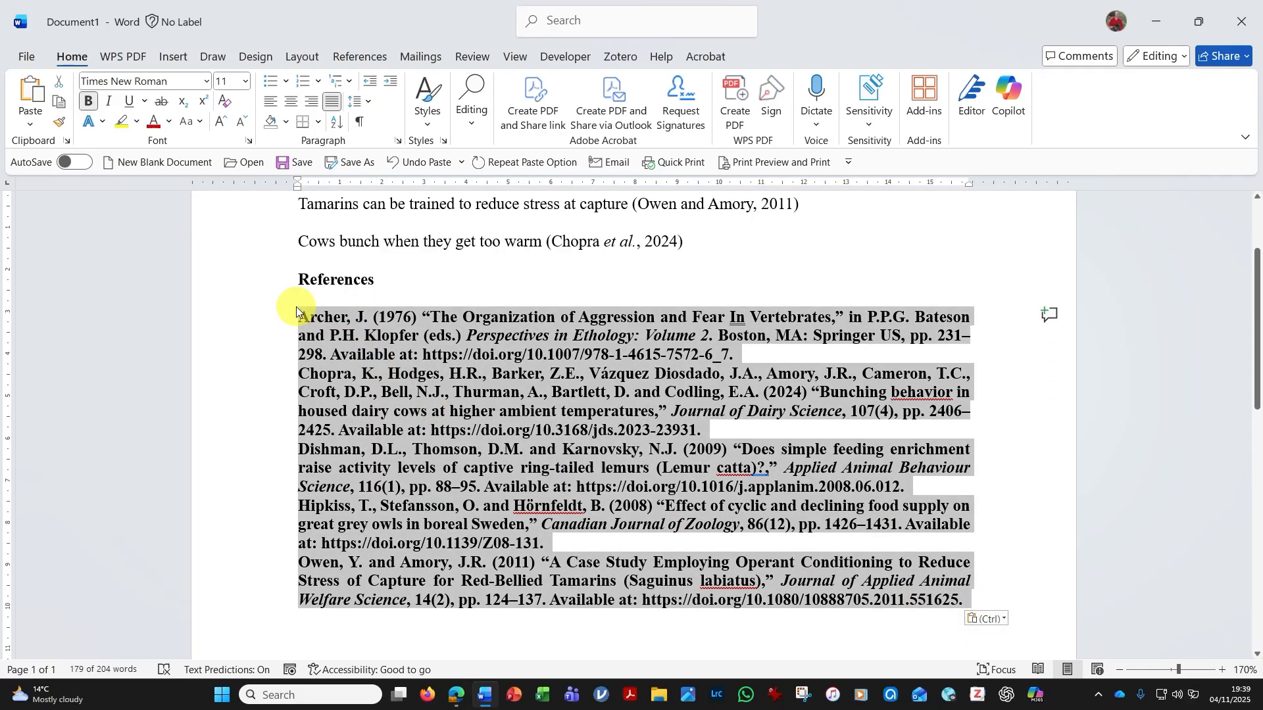
pyautogui.press('ctrl')
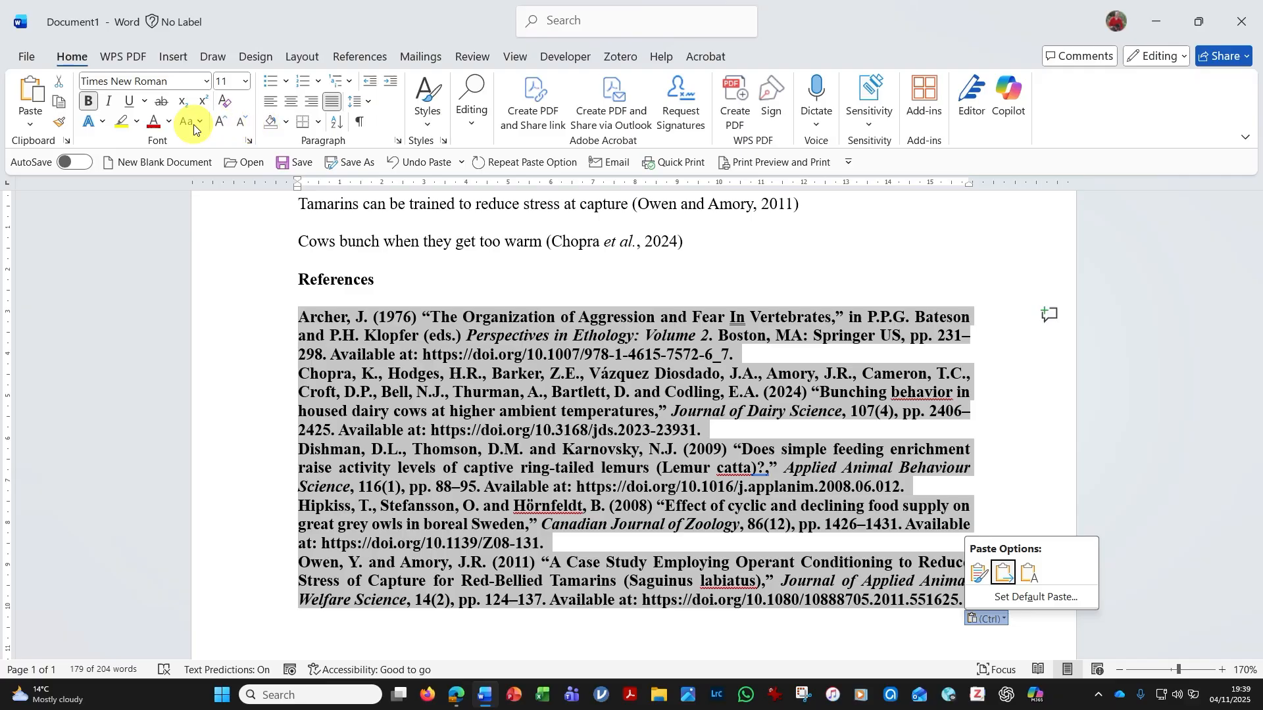
pyautogui.click(88, 103)
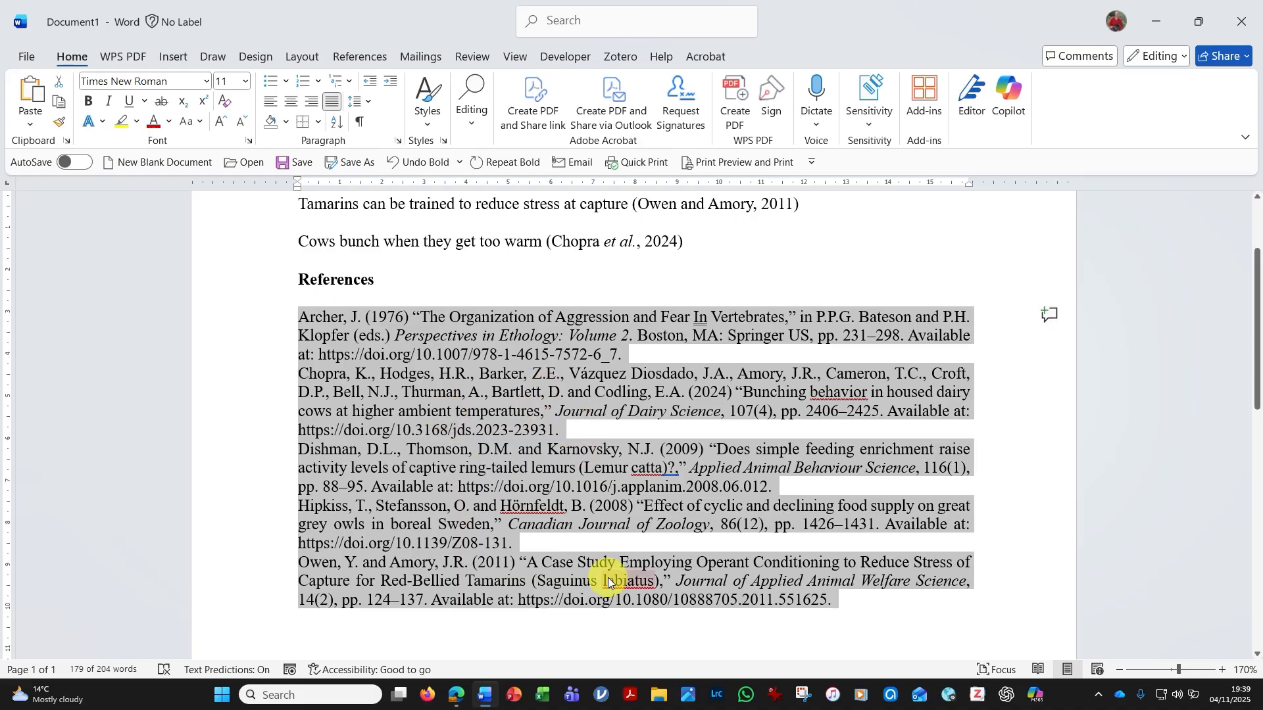
# Set the reference entries' spacing before to 12 pt and allow space between paragraphs of the same style.
pyautogui.click(368, 105)
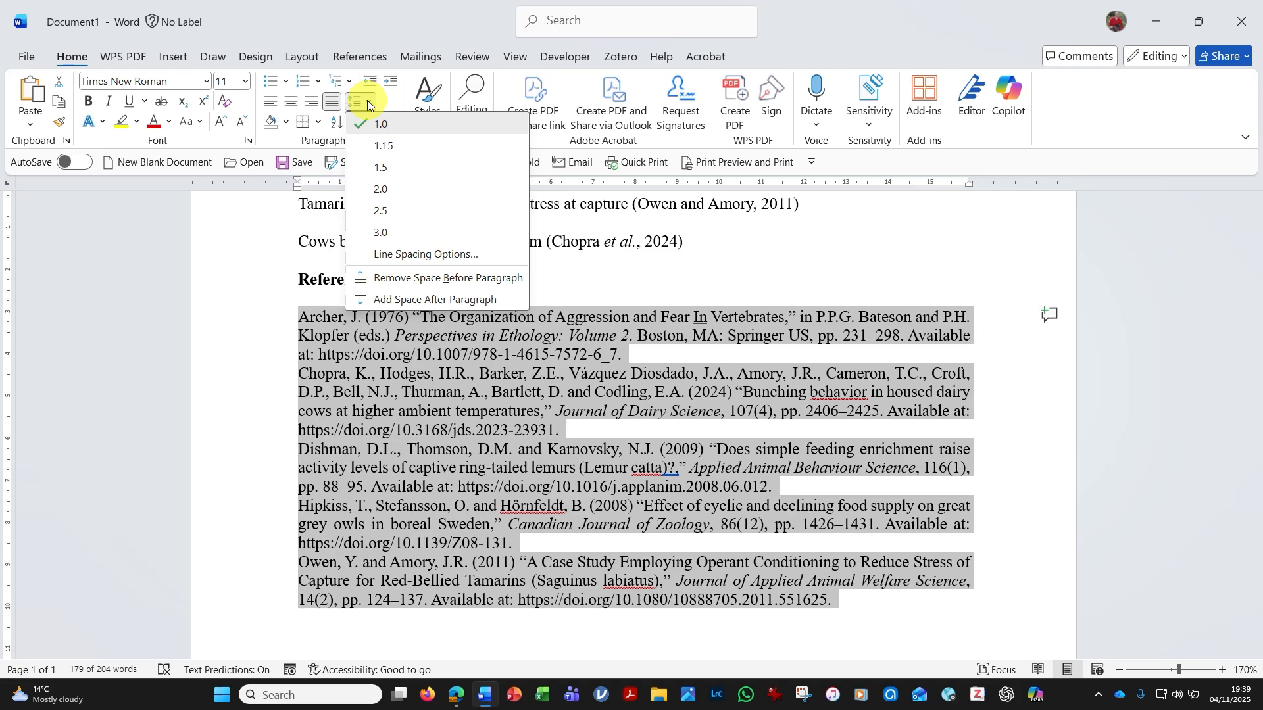
pyautogui.click(425, 254)
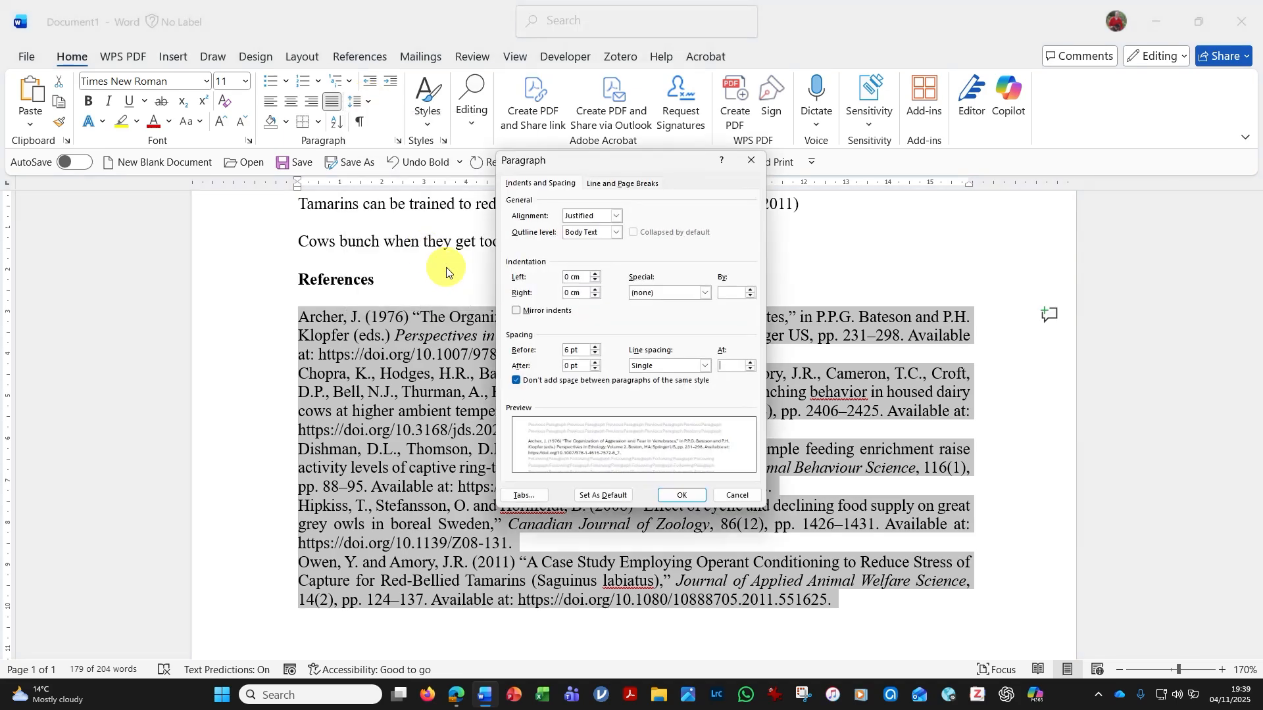
pyautogui.click(596, 347)
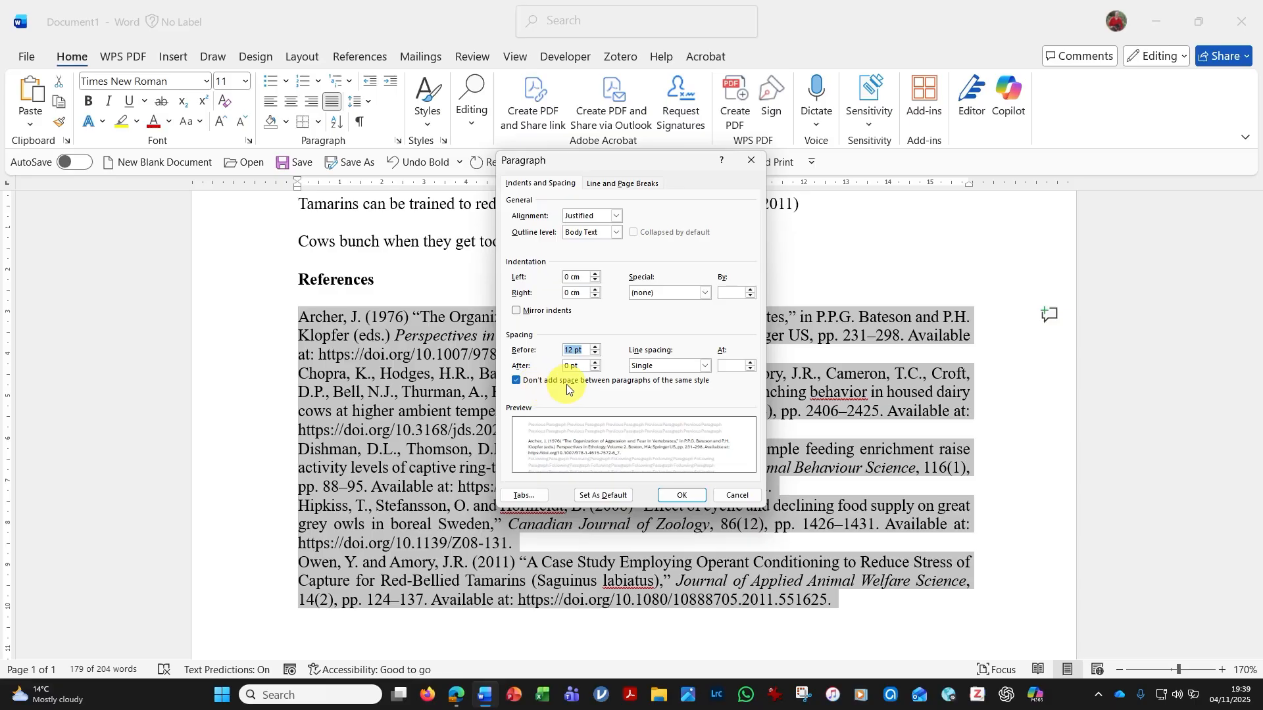
pyautogui.click(516, 380)
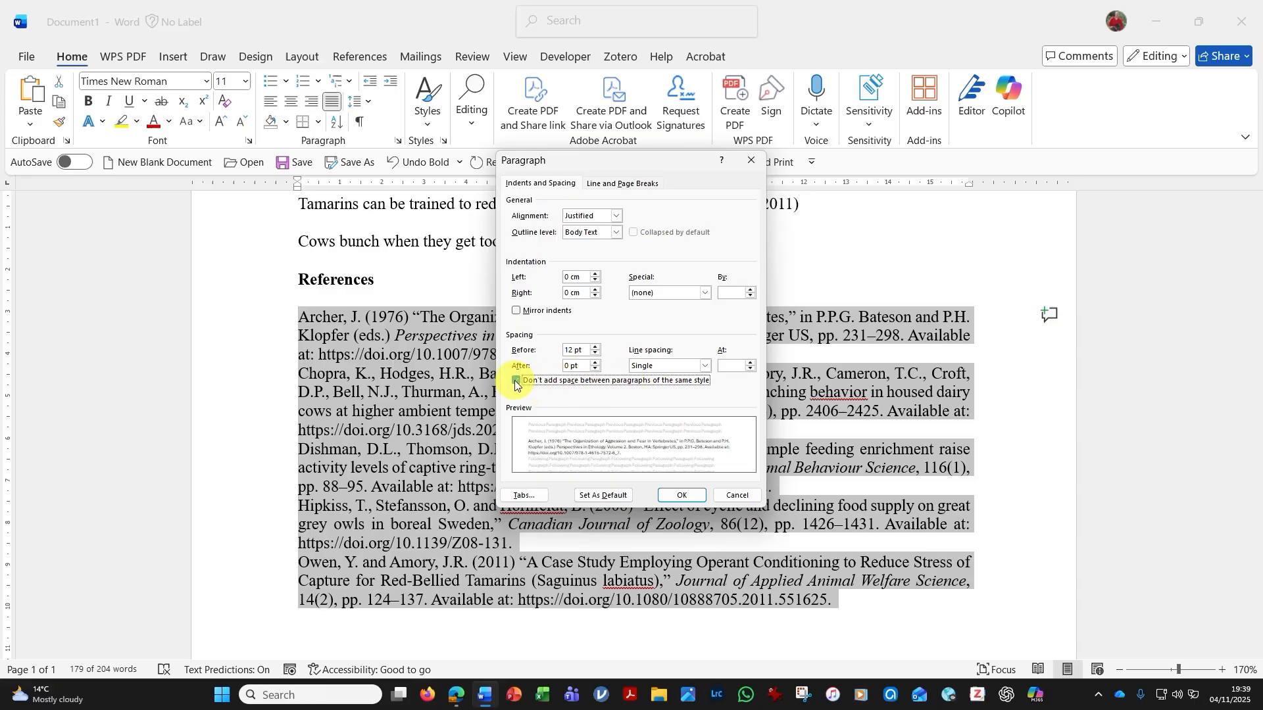
pyautogui.click(681, 497)
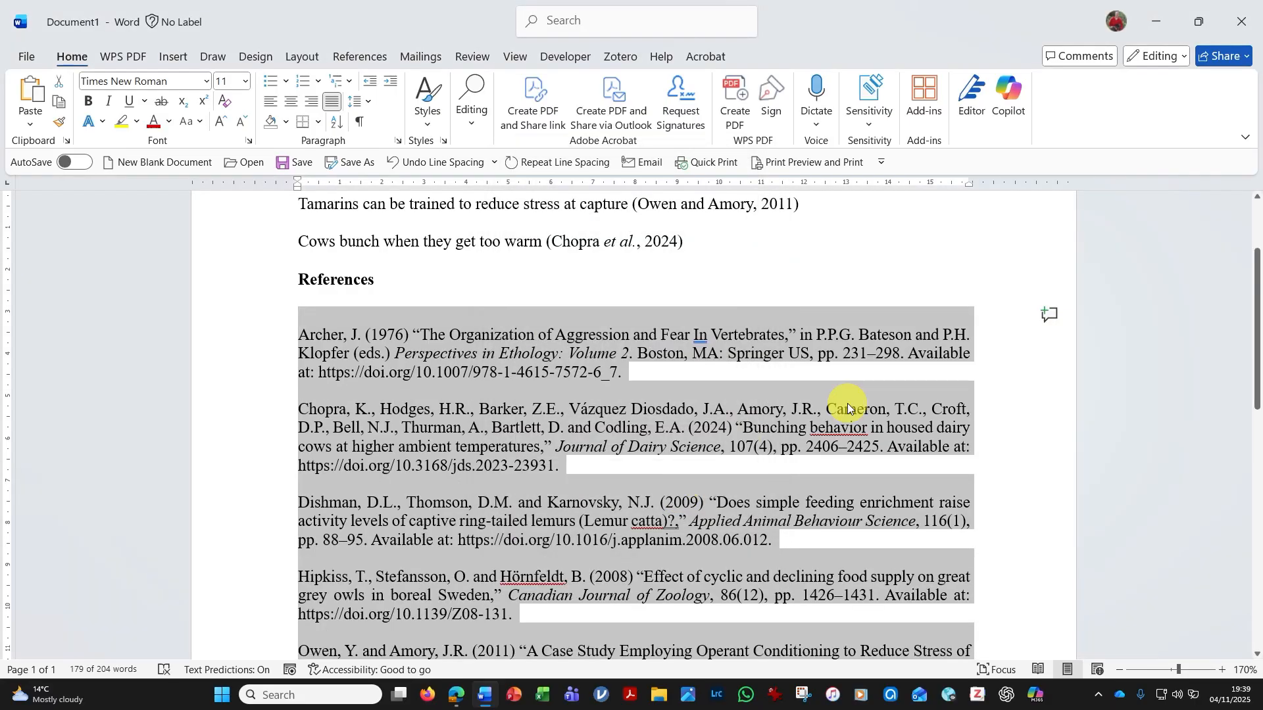
# Examine the reference entries' formatting, including the quotation marks around titles and the italic journal name in the dairy cow entry.
pyautogui.scroll(-2, 662, 355)
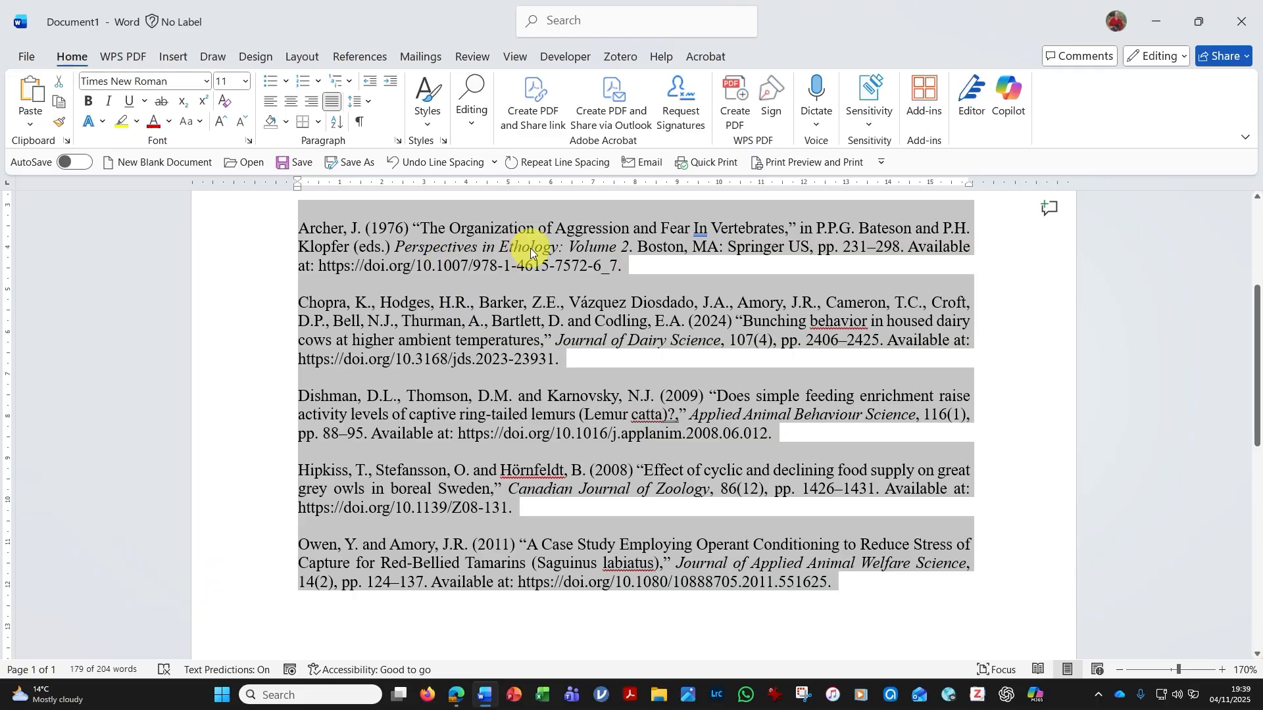
pyautogui.click(948, 341)
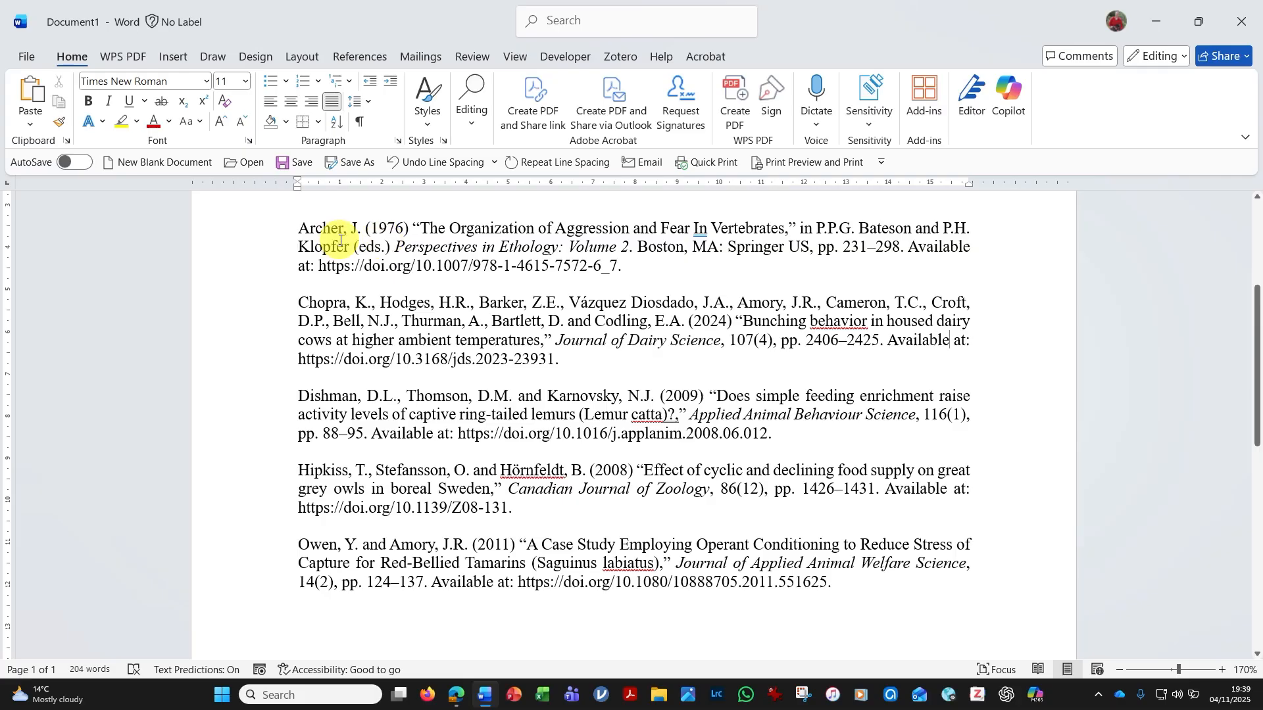
pyautogui.moveTo(419, 227); pyautogui.dragTo(415, 225)
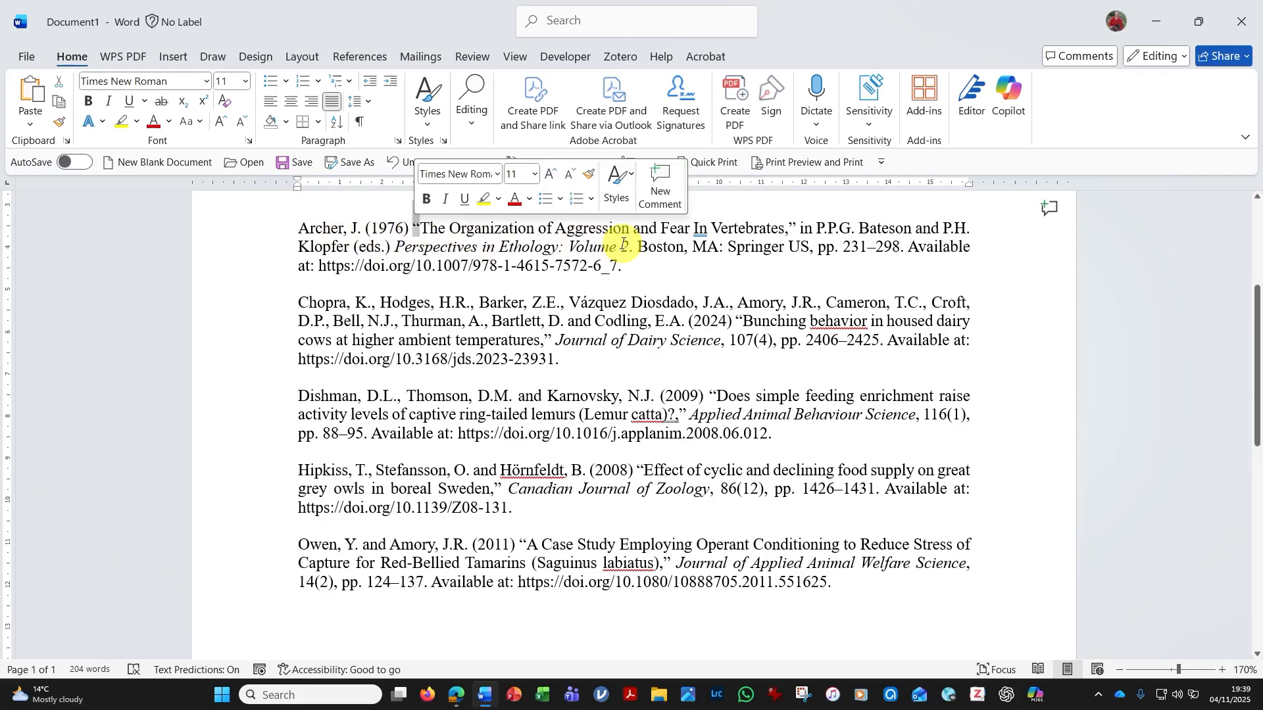
pyautogui.click(1016, 301)
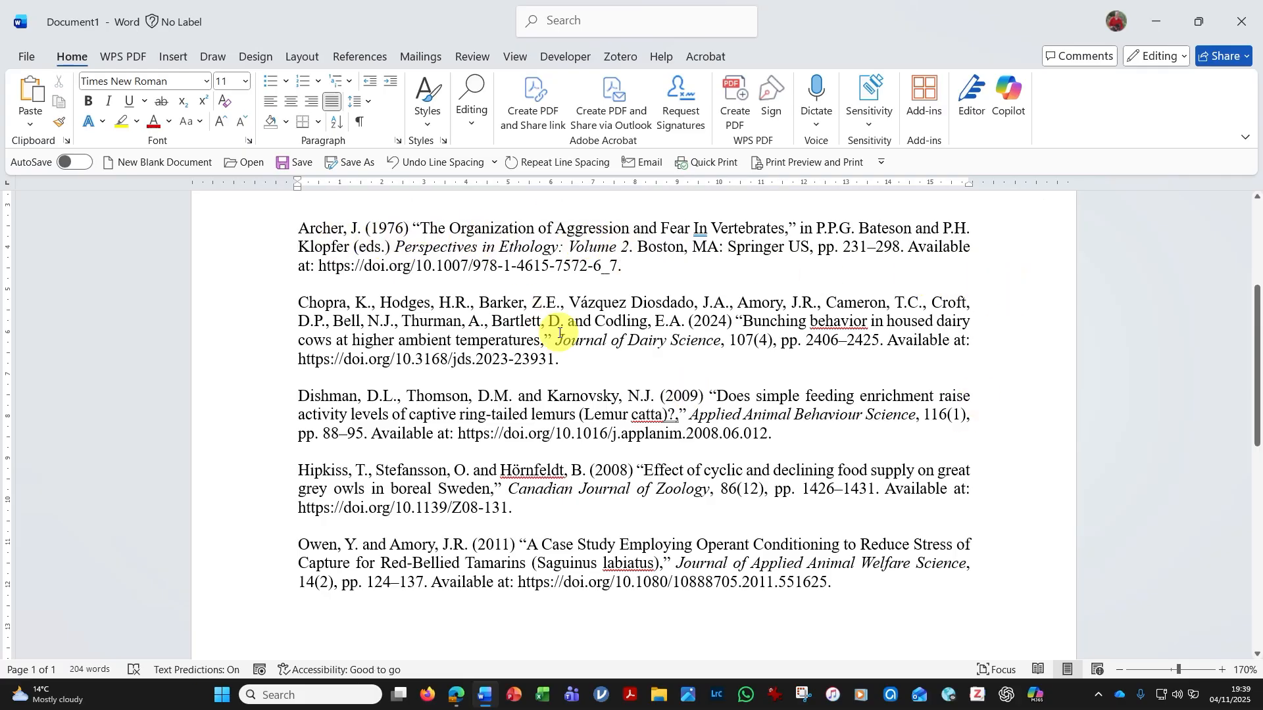
pyautogui.moveTo(557, 340); pyautogui.dragTo(720, 341)
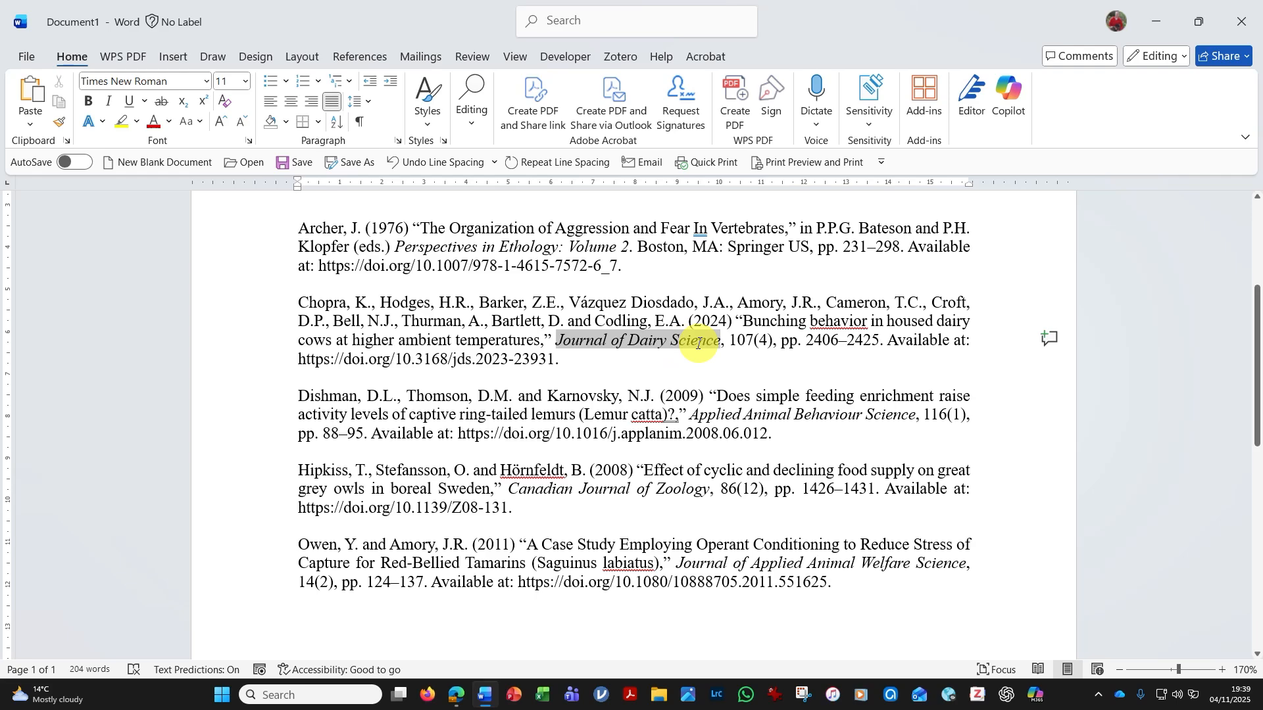
pyautogui.click(964, 367)
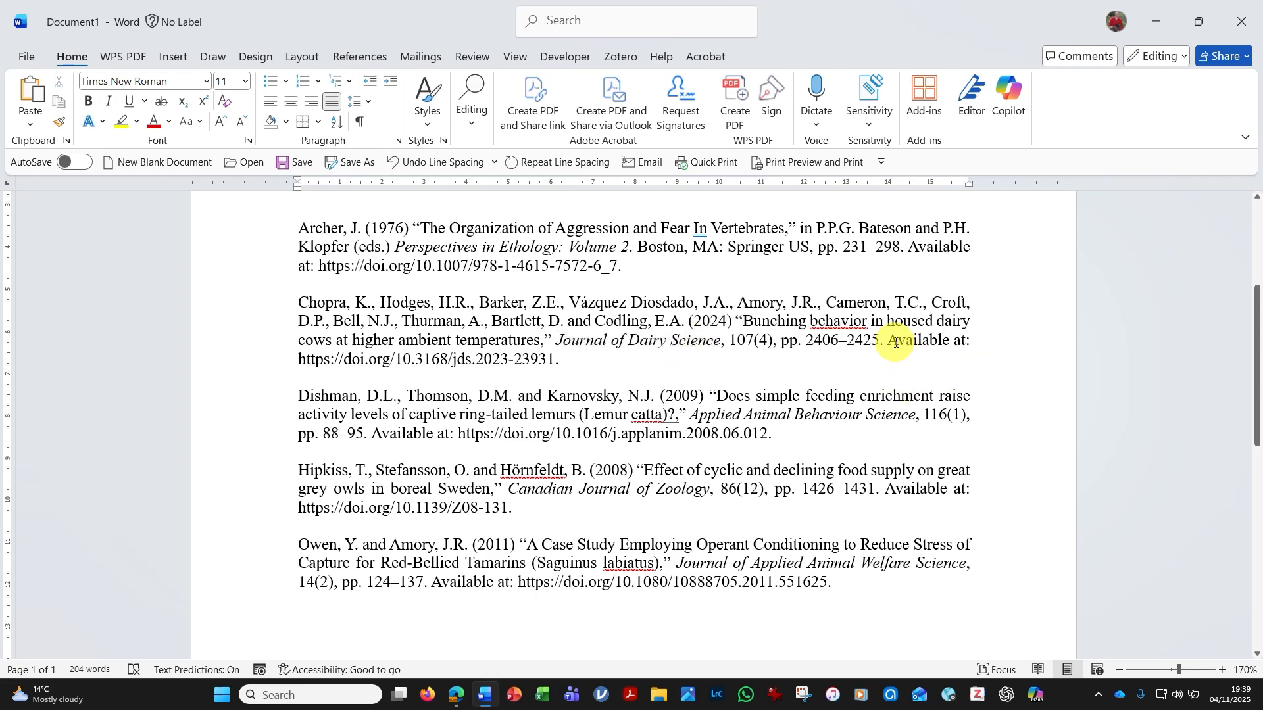
pyautogui.scroll(1, 947, 446)
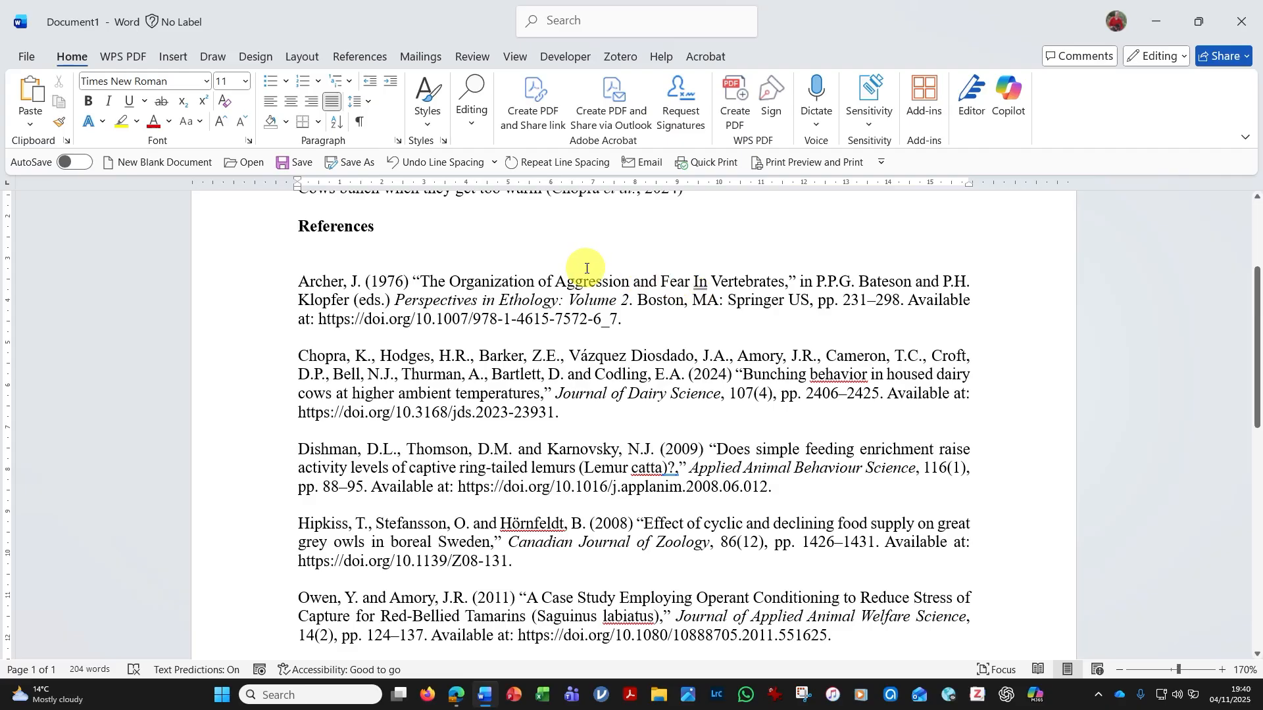
pyautogui.scroll(-1, 592, 263)
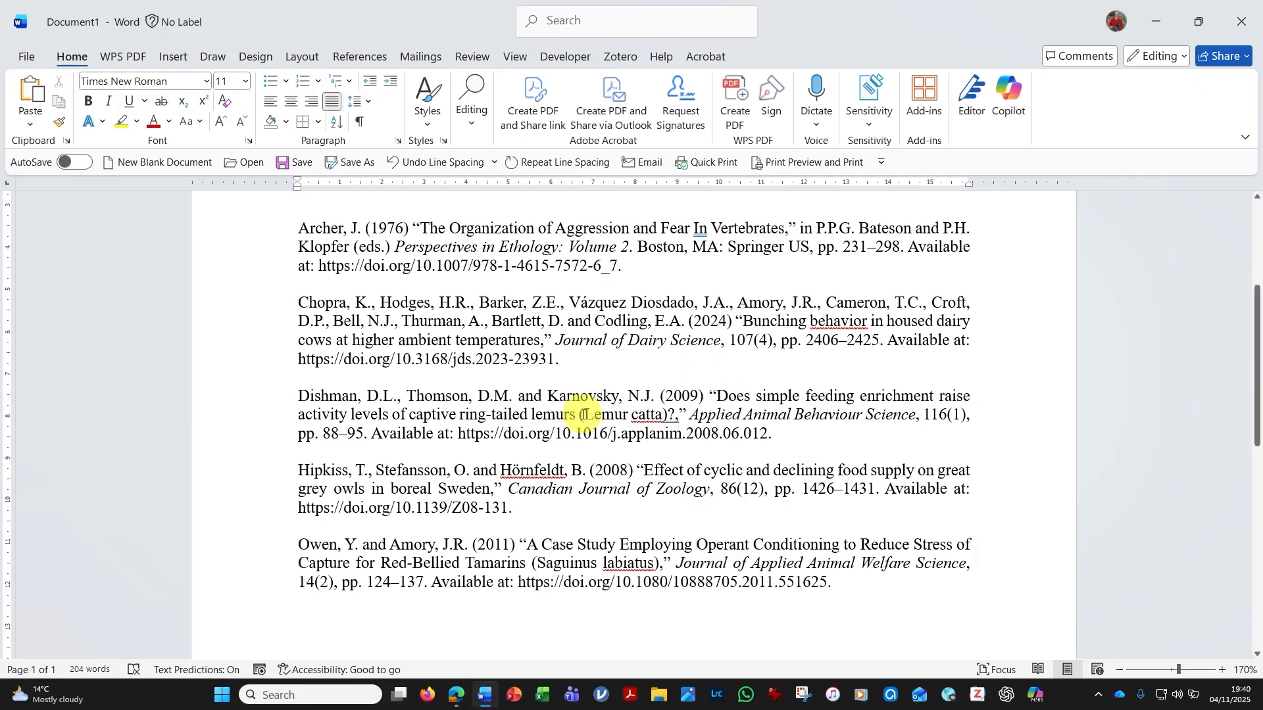
# Italicise the species names "Lemur catta" and "Saguinus labiatus" in the reference list.
pyautogui.moveTo(584, 415); pyautogui.dragTo(661, 416)
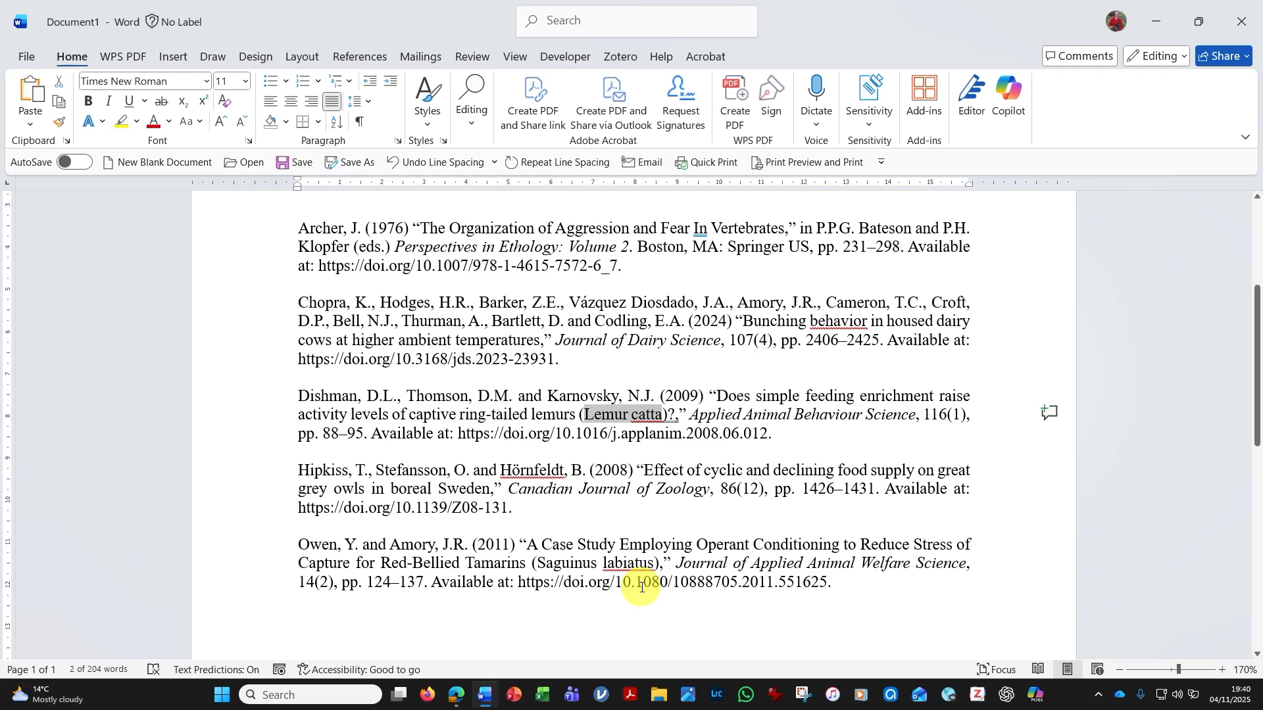
pyautogui.hotkey('ctrl', 'i')
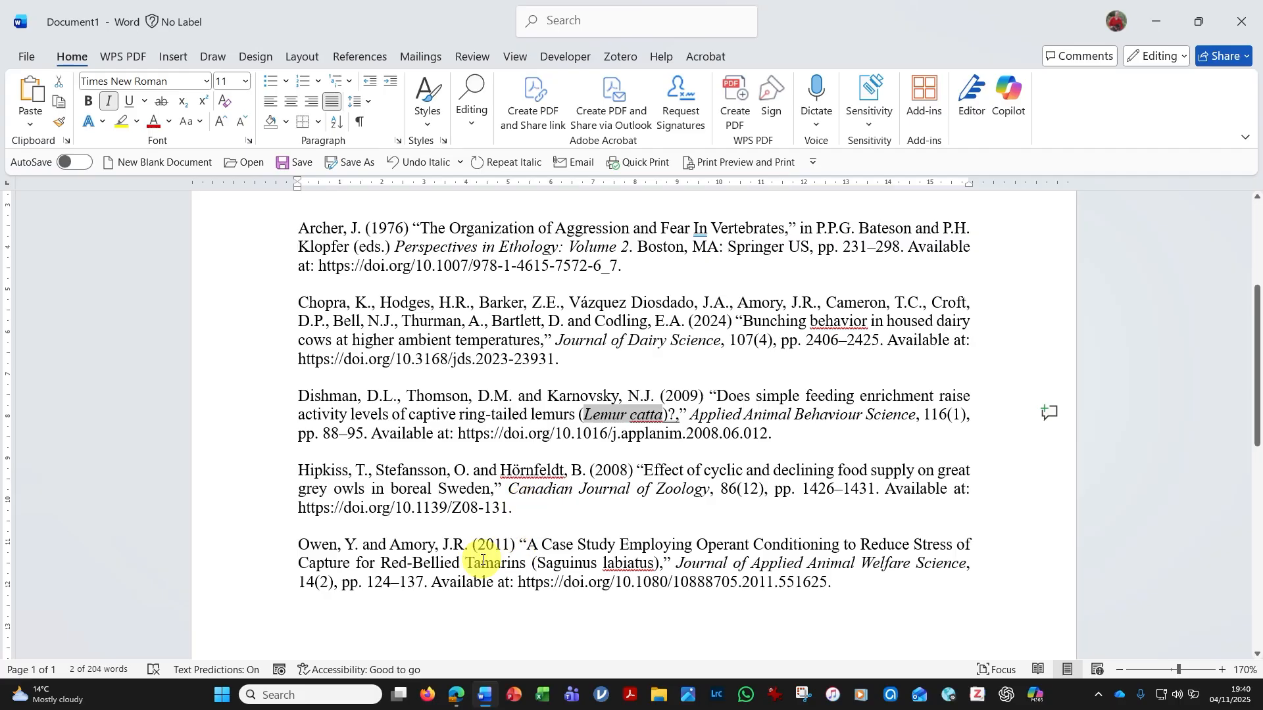
pyautogui.moveTo(539, 564); pyautogui.dragTo(654, 564)
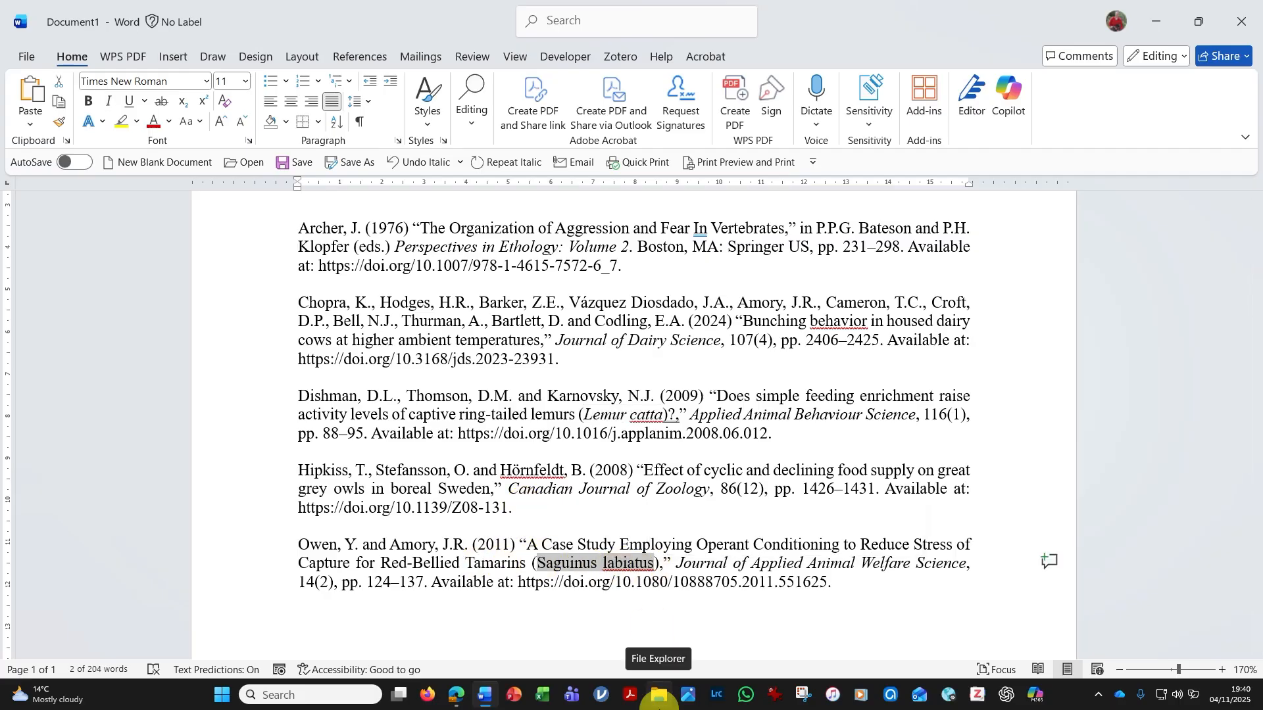
pyautogui.hotkey('ctrl', 'i')
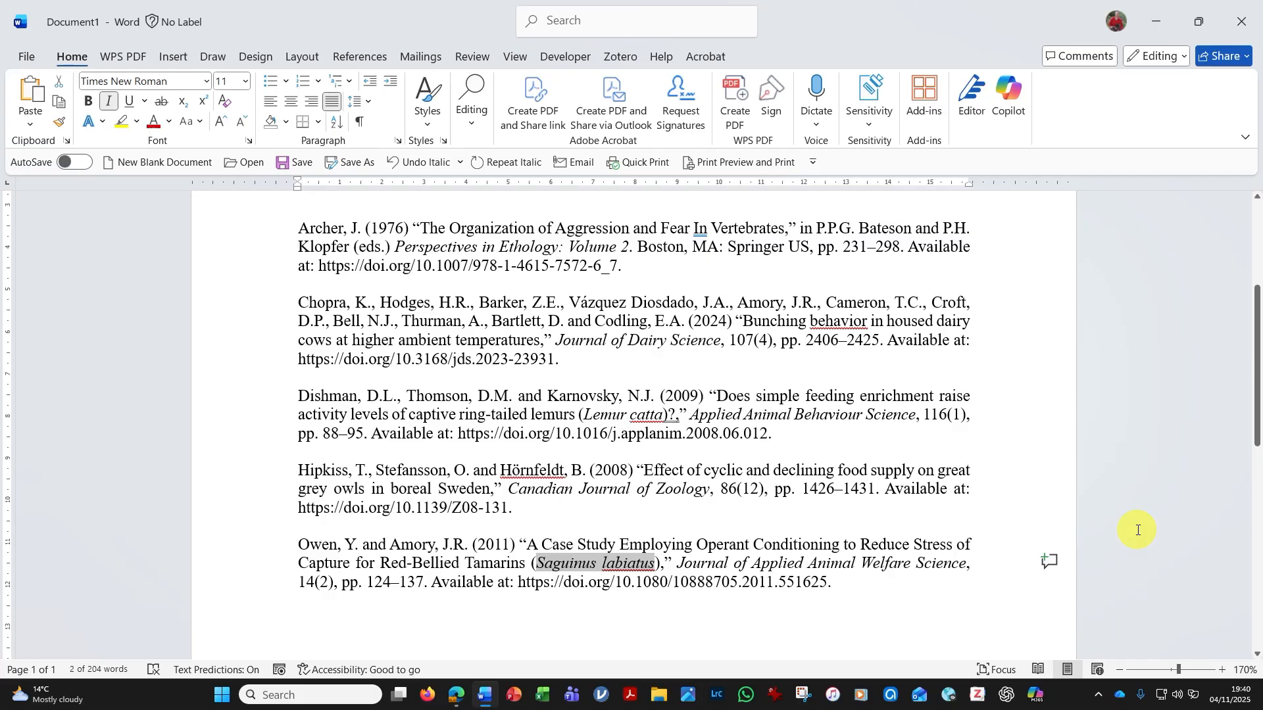
pyautogui.click(1004, 491)
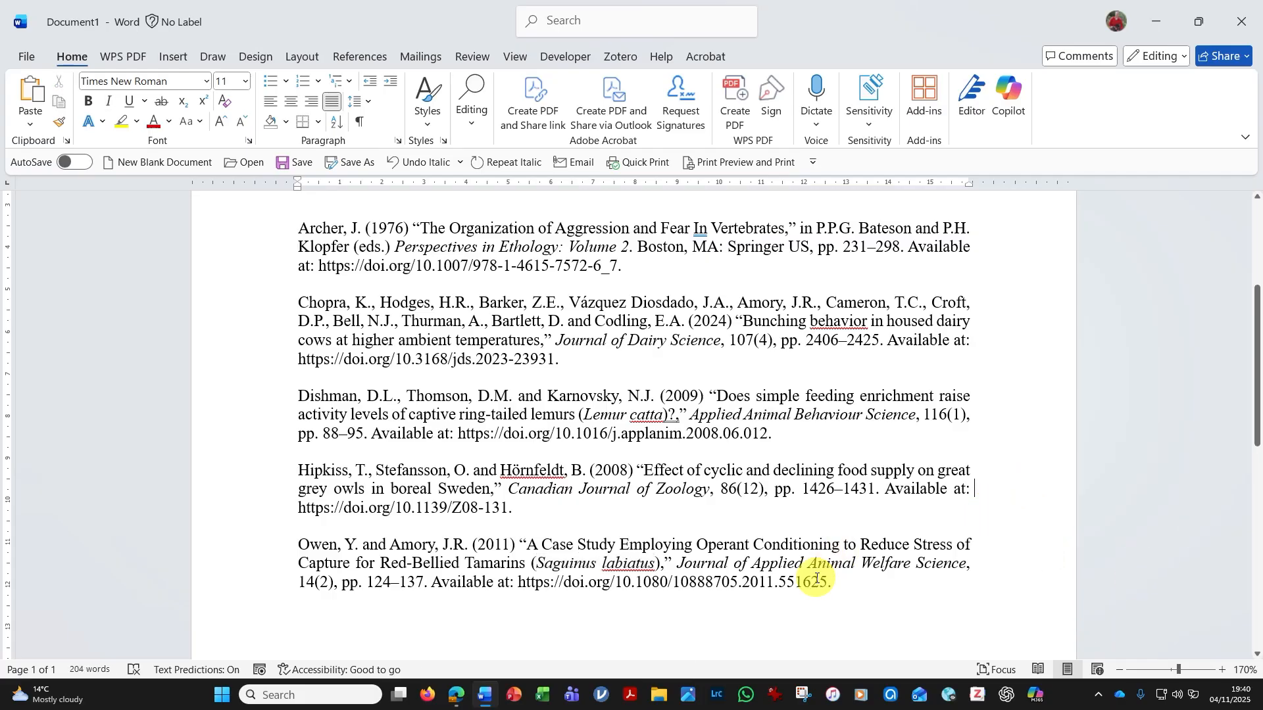